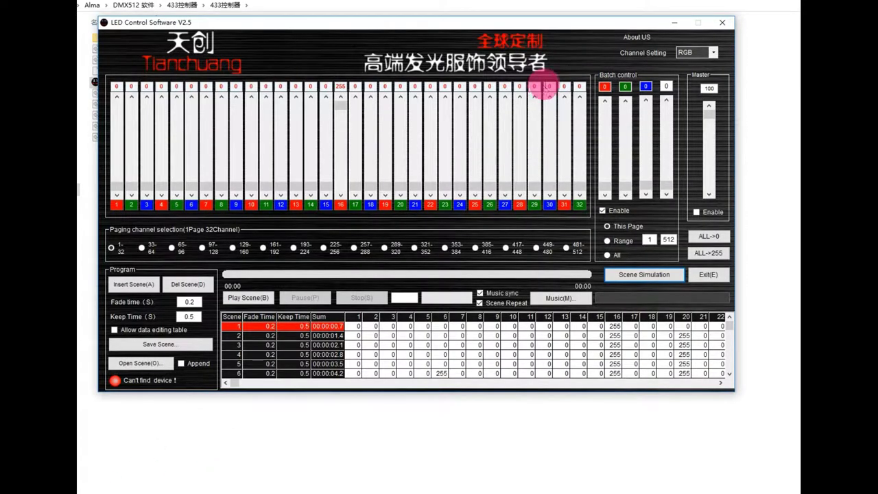
- Delete all existing scenes from the scene table
{"action": "double_click", "coordinate": [666, 239]}
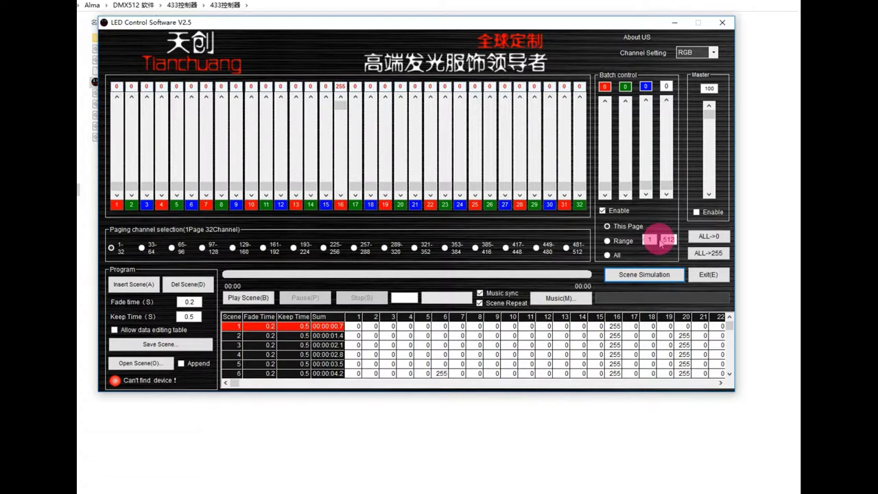
{"action": "left_click", "coordinate": [645, 274]}
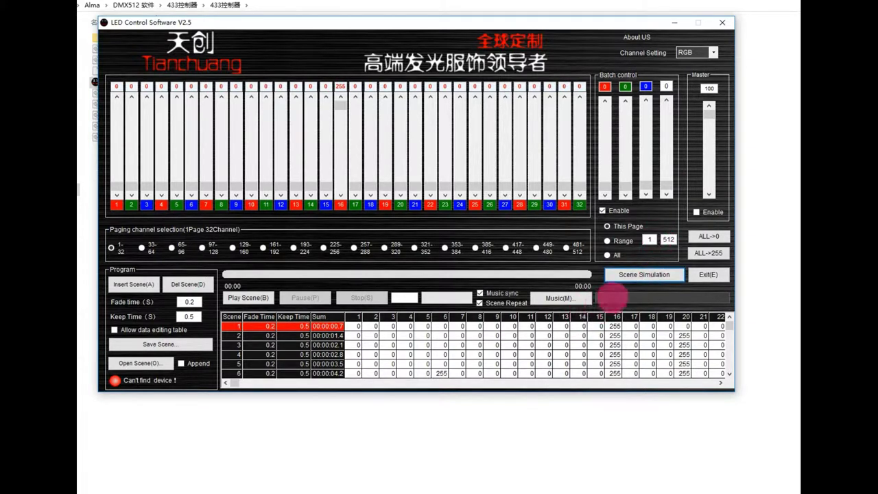
{"action": "right_click", "coordinate": [388, 360]}
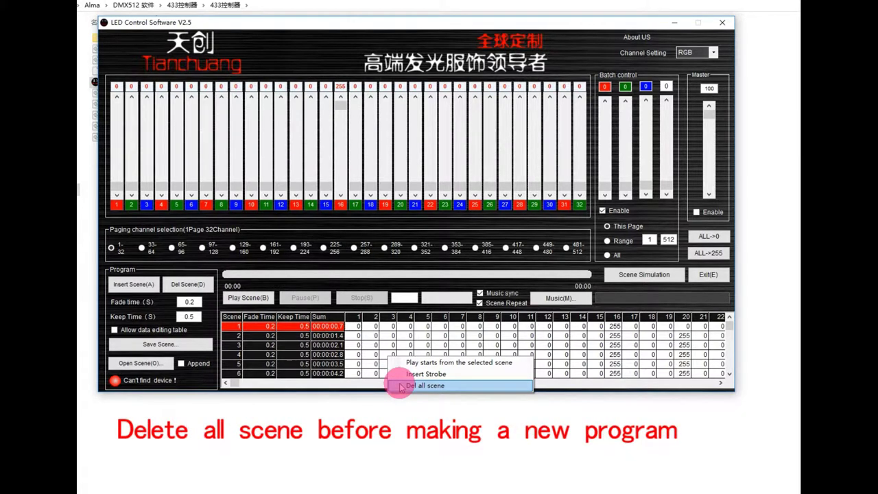
{"action": "left_click", "coordinate": [401, 386]}
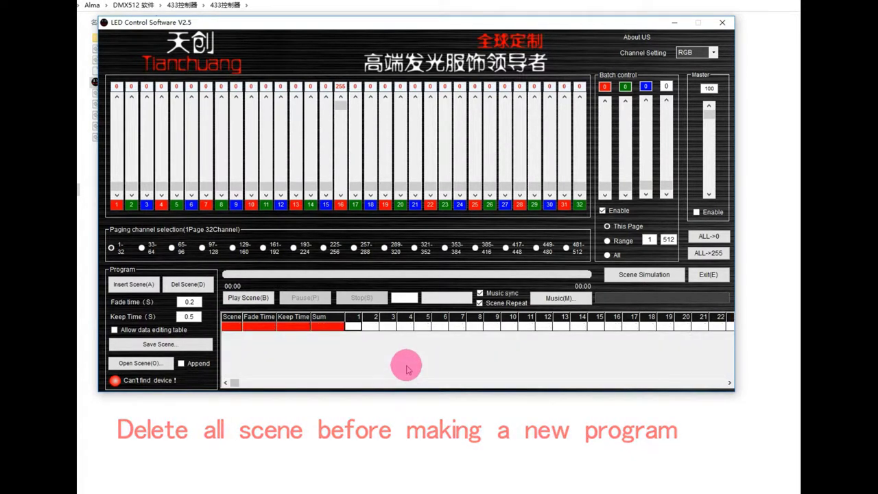
- Open the scene simulation editor and move its window fully into view
{"action": "left_click", "coordinate": [643, 278]}
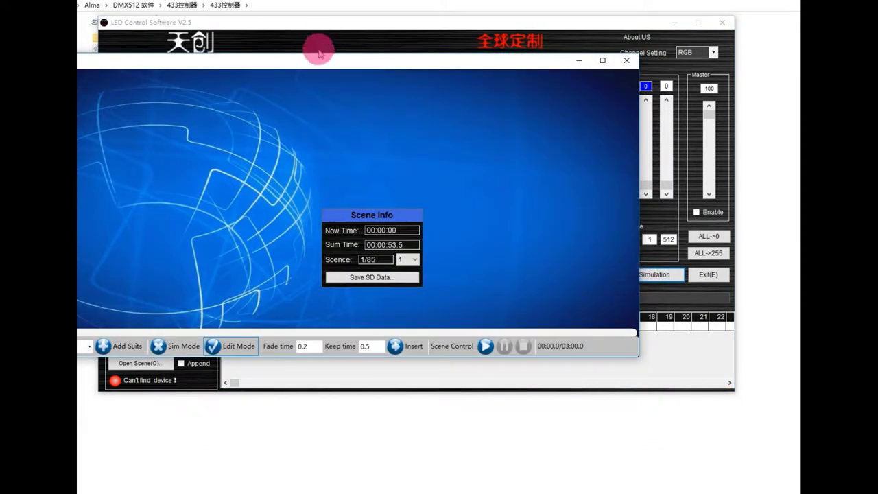
{"action": "left_click_drag", "start_coordinate": [319, 59], "coordinate": [413, 184]}
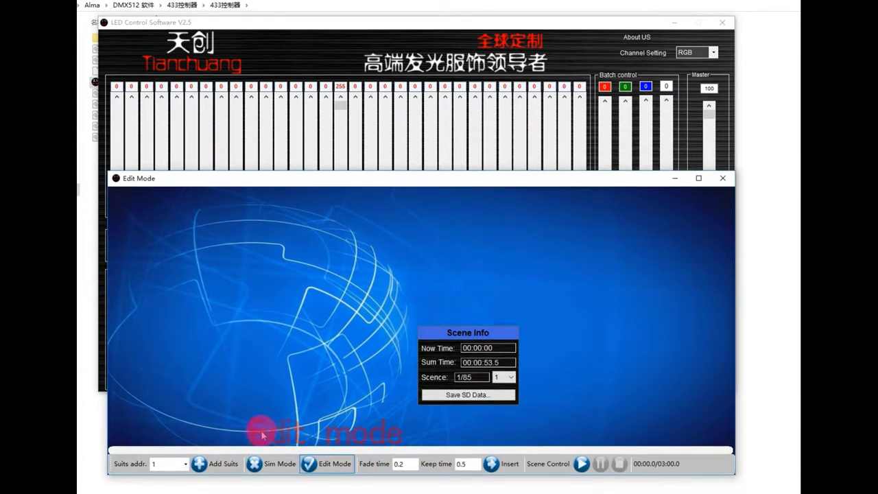
- Add three suits to the editor in this order: TC-0149 20, TC-0195 and TC-0161
{"action": "left_click", "coordinate": [226, 463]}
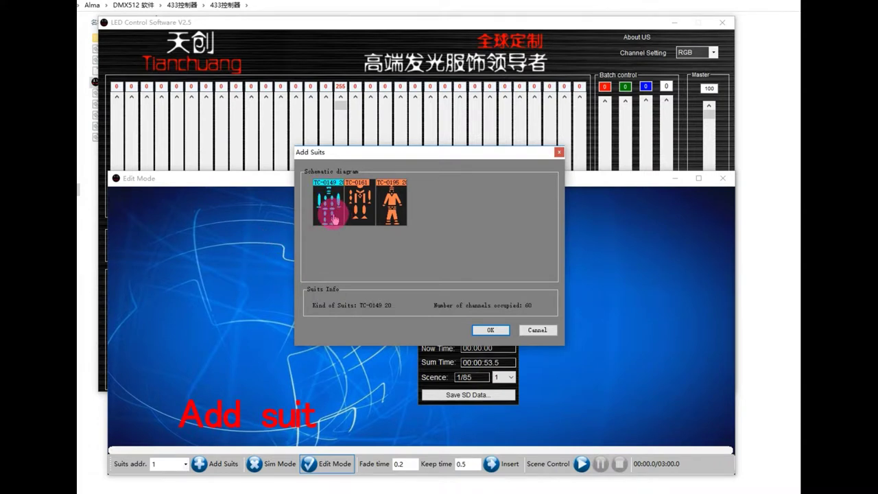
{"action": "left_click", "coordinate": [499, 329]}
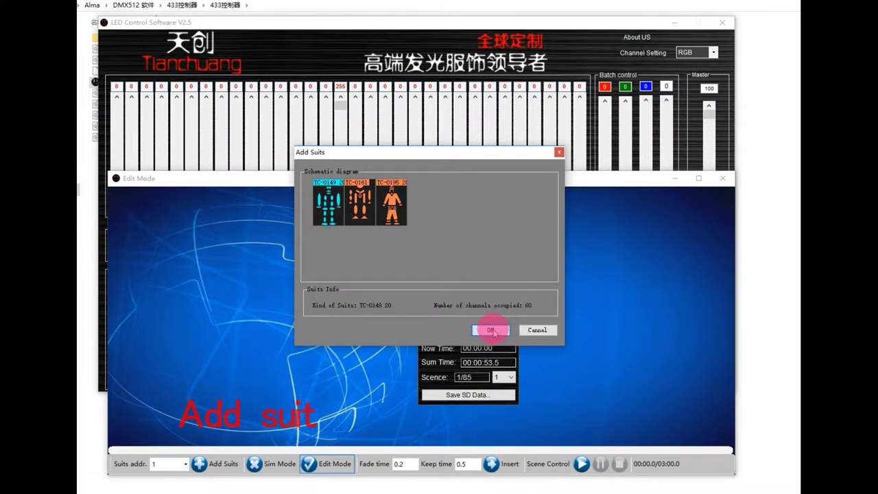
{"action": "left_click", "coordinate": [343, 460]}
{"action": "left_click", "coordinate": [223, 464]}
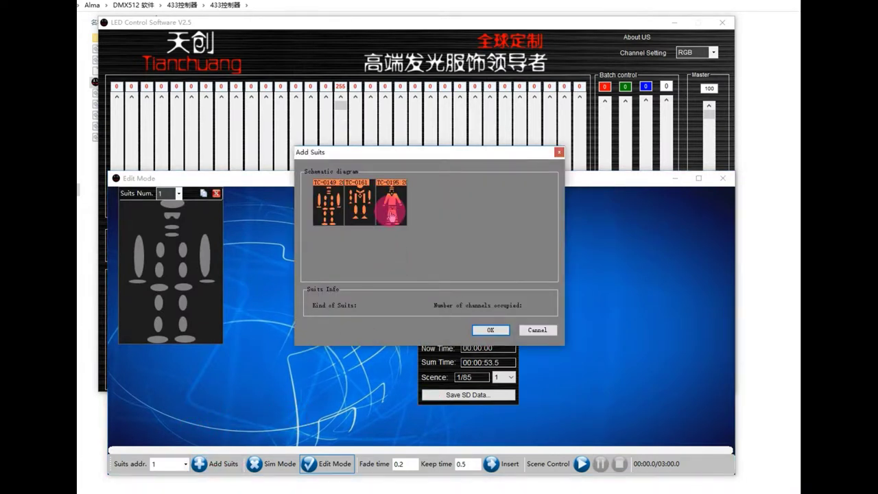
{"action": "left_click", "coordinate": [480, 332]}
{"action": "left_click", "coordinate": [219, 466]}
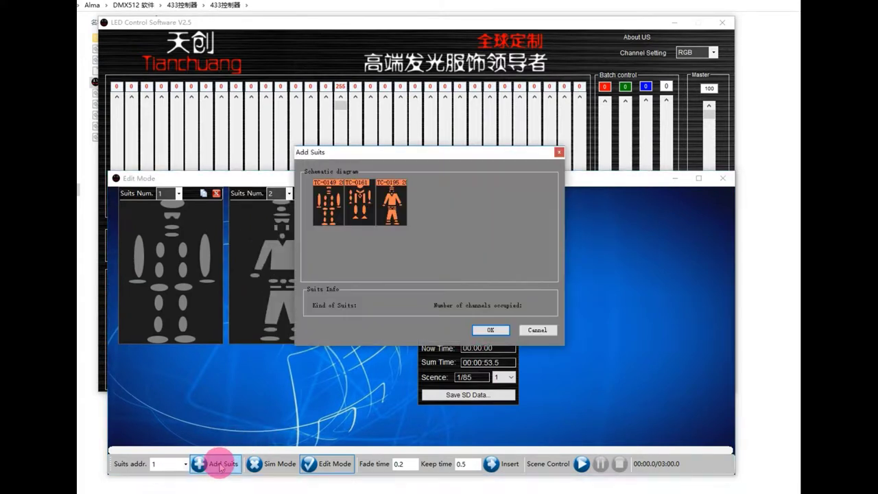
{"action": "left_click", "coordinate": [372, 192]}
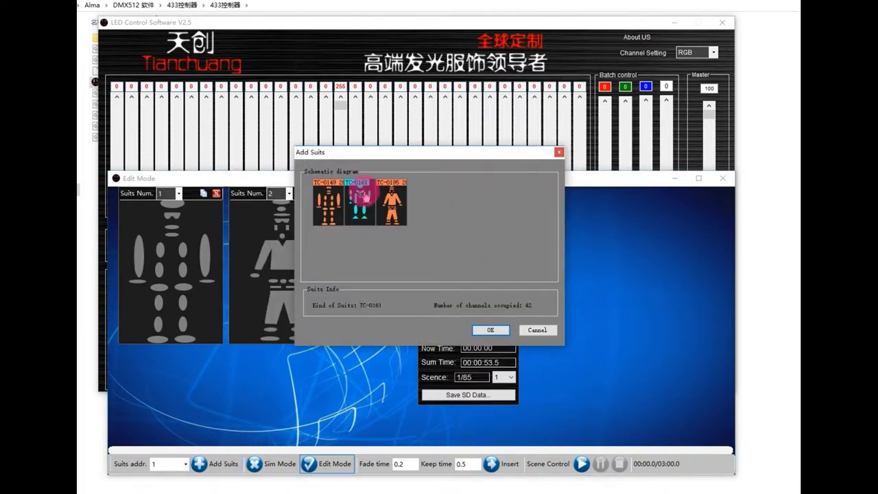
{"action": "left_click", "coordinate": [500, 330]}
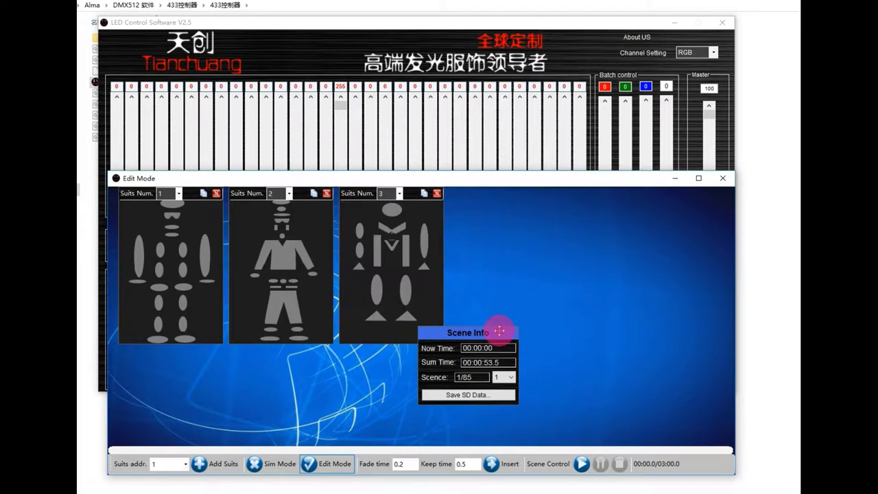
- Duplicate the TC-0161 suit twice to create suits 4 and 5
{"action": "left_click", "coordinate": [424, 192]}
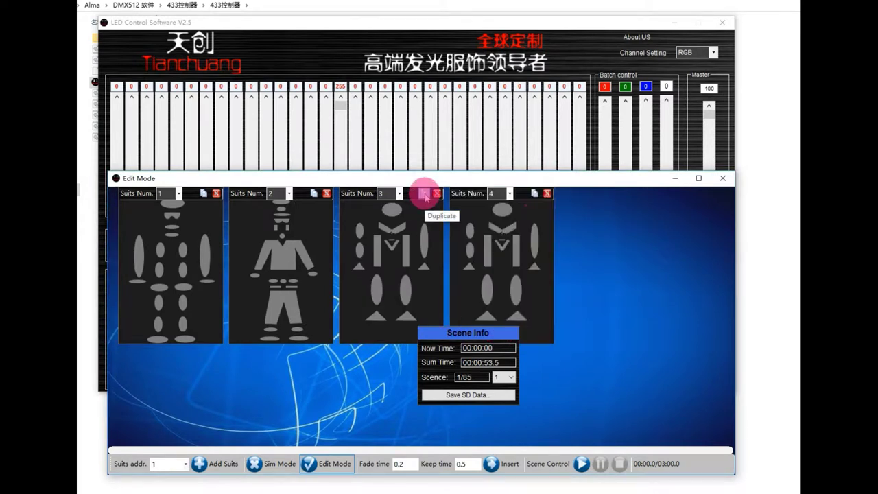
{"action": "left_click", "coordinate": [534, 193]}
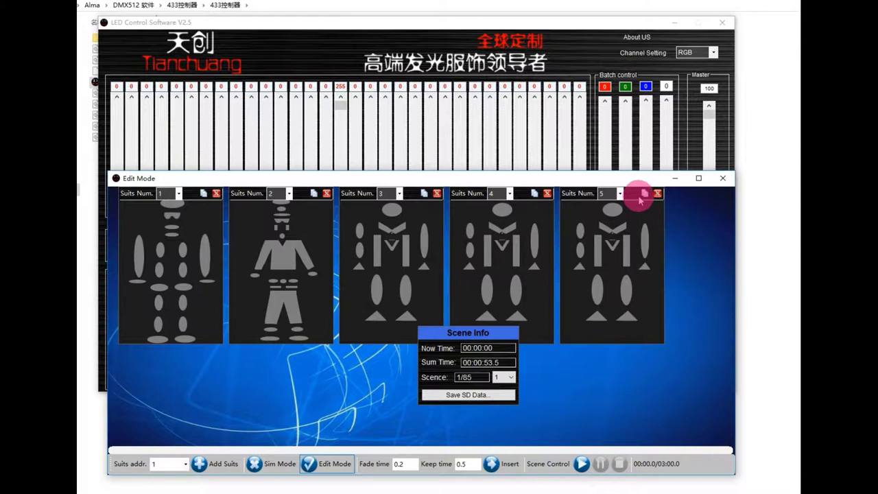
{"action": "left_click", "coordinate": [612, 232]}
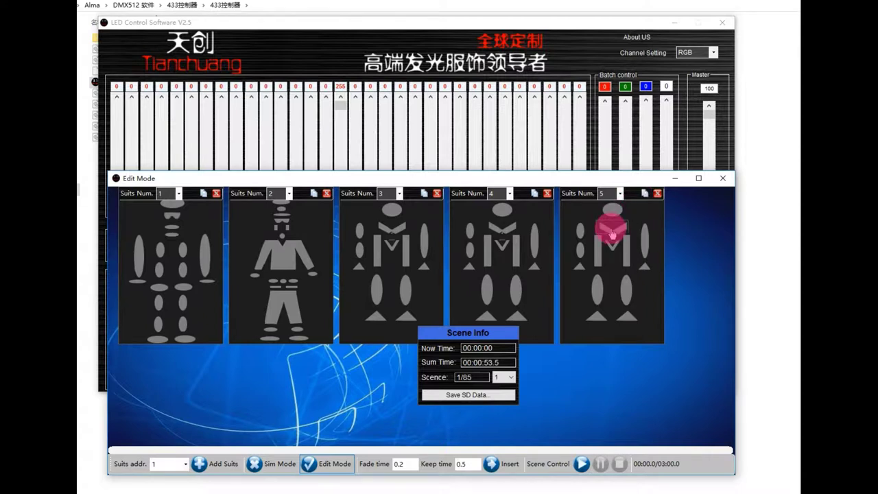
- Colour the whole of suit 1 red and insert the result as the first scene
{"action": "right_click", "coordinate": [214, 218]}
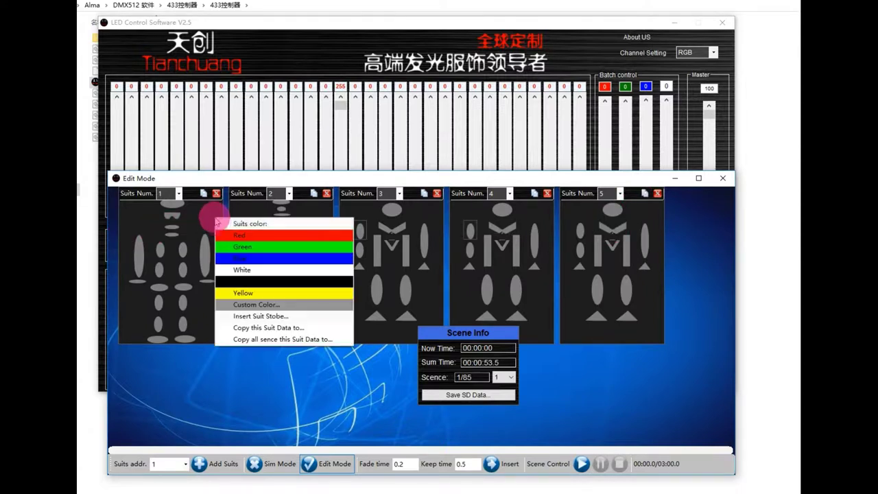
{"action": "left_click", "coordinate": [225, 235]}
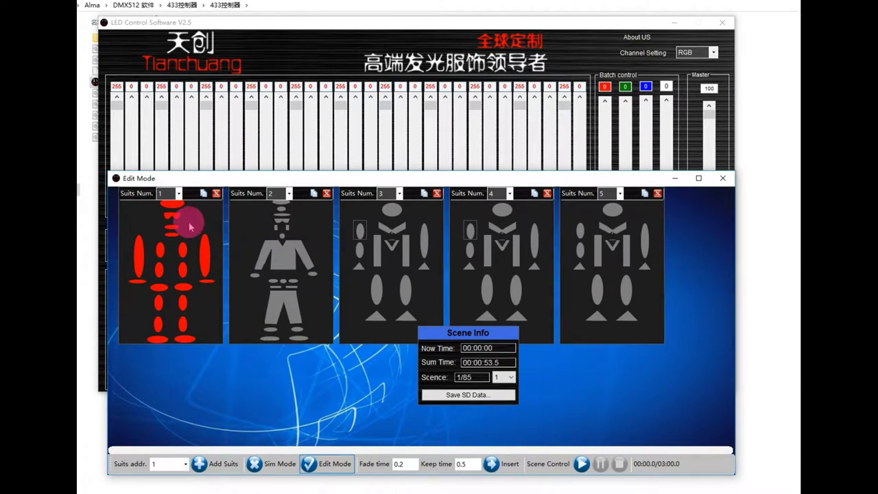
{"action": "left_click", "coordinate": [410, 466]}
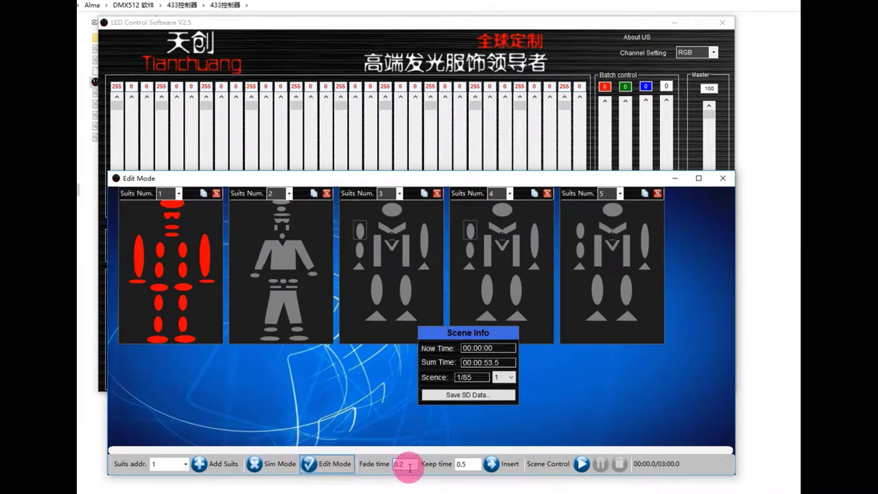
{"action": "left_click", "coordinate": [493, 464]}
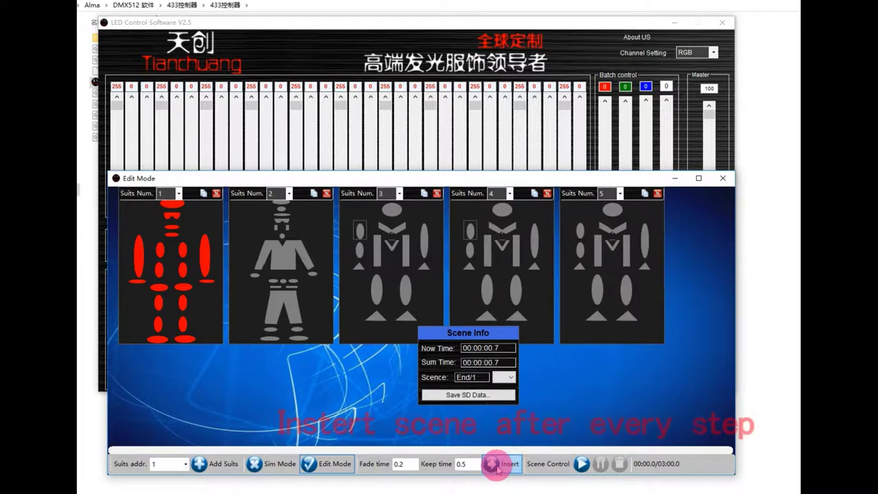
- Colour the whole of suit 2 red and insert the result as the second scene
{"action": "right_click", "coordinate": [315, 231]}
{"action": "left_click", "coordinate": [329, 247]}
{"action": "left_click", "coordinate": [509, 464]}
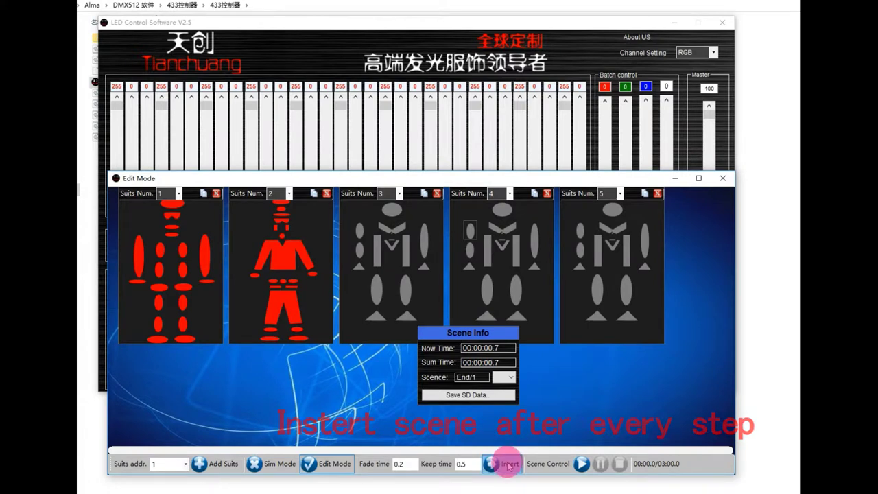
- Colour suit 3 and suit 4 red one after the other, inserting a scene after each change
{"action": "right_click", "coordinate": [434, 281]}
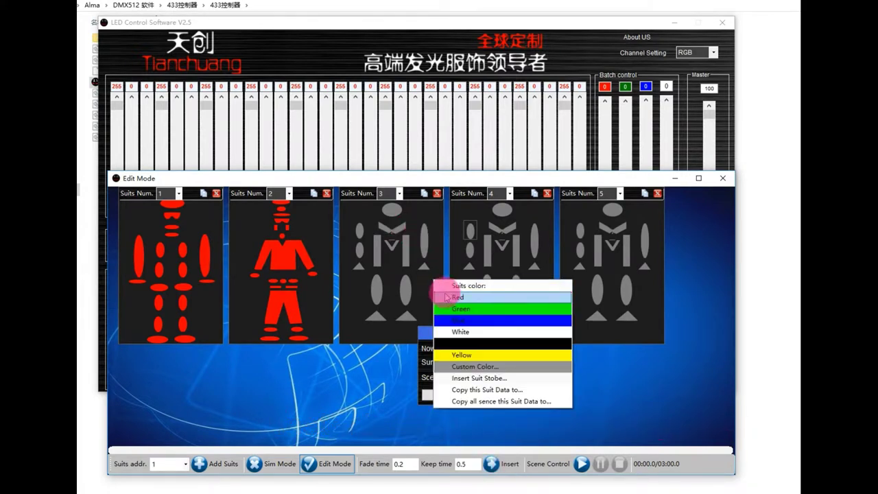
{"action": "left_click", "coordinate": [446, 296]}
{"action": "right_click", "coordinate": [525, 328]}
{"action": "left_click", "coordinate": [541, 337]}
{"action": "left_click", "coordinate": [523, 467]}
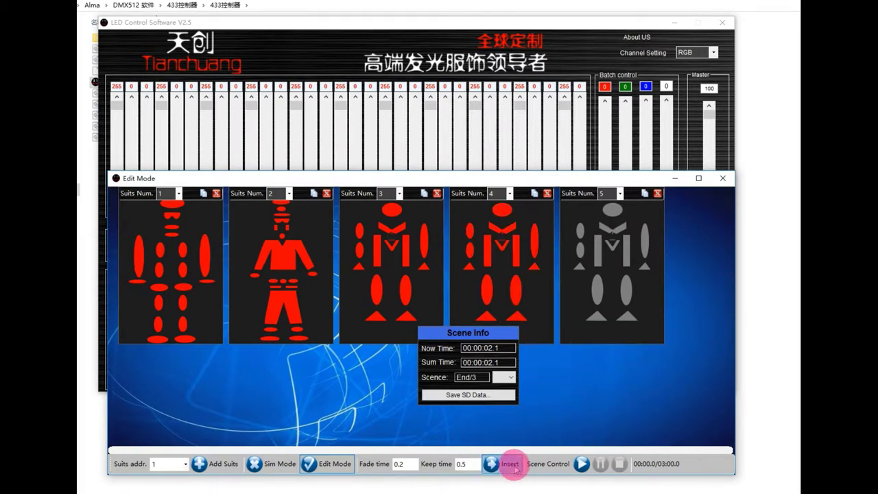
- Colour the whole of suit 5 red and insert the result as the fifth scene
{"action": "right_click", "coordinate": [654, 317]}
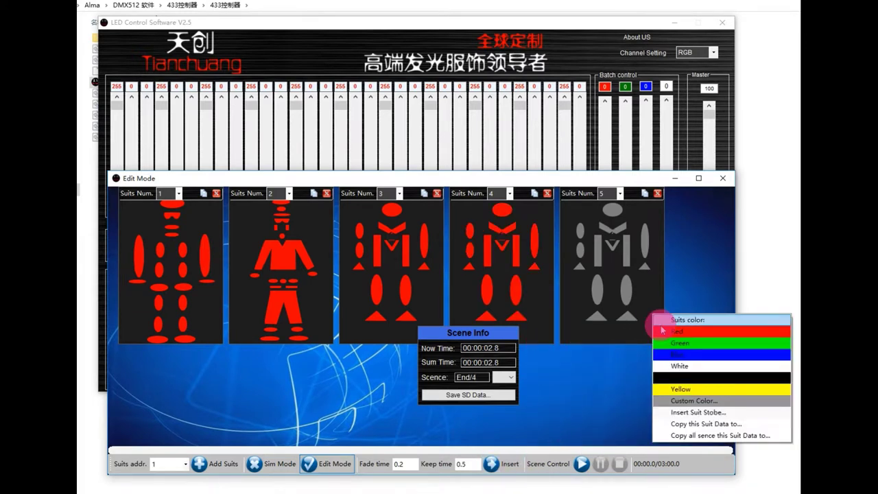
{"action": "left_click", "coordinate": [662, 330]}
{"action": "right_click", "coordinate": [629, 331]}
{"action": "left_click", "coordinate": [631, 344]}
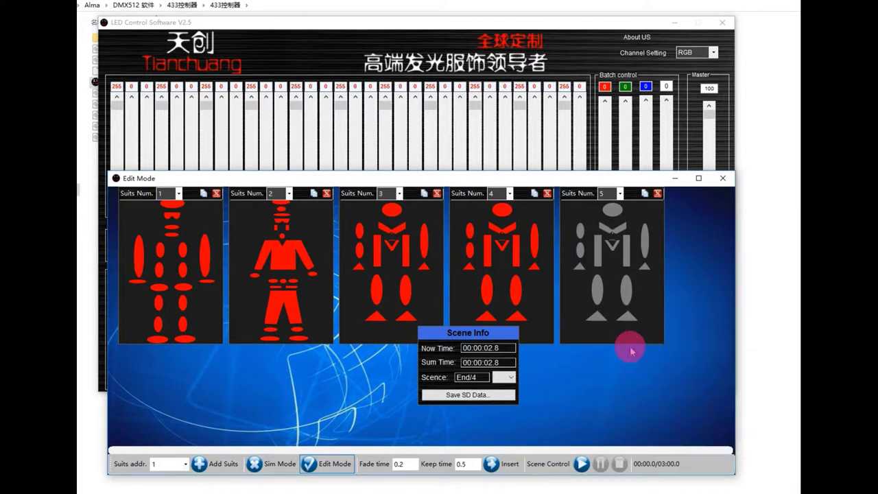
{"action": "right_click", "coordinate": [652, 323]}
{"action": "left_click", "coordinate": [656, 337]}
{"action": "left_click", "coordinate": [506, 475]}
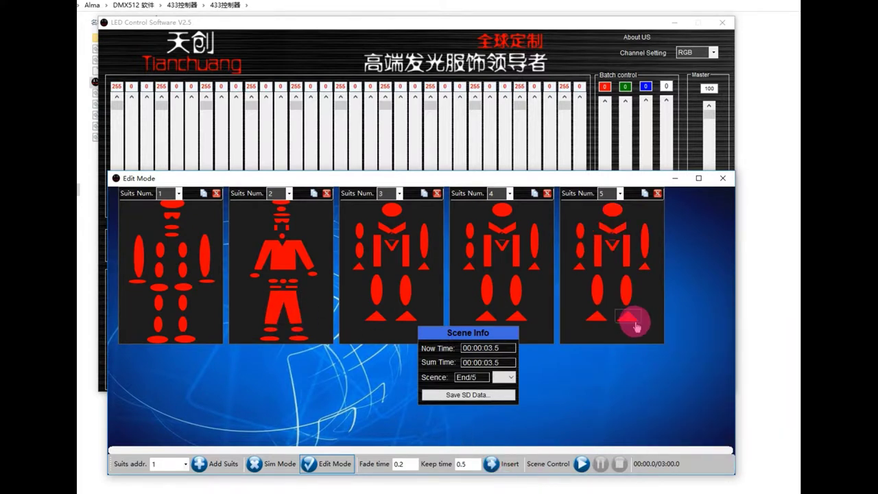
- Colour the whole of suit 1 green and insert the result as the sixth scene
{"action": "right_click", "coordinate": [211, 313]}
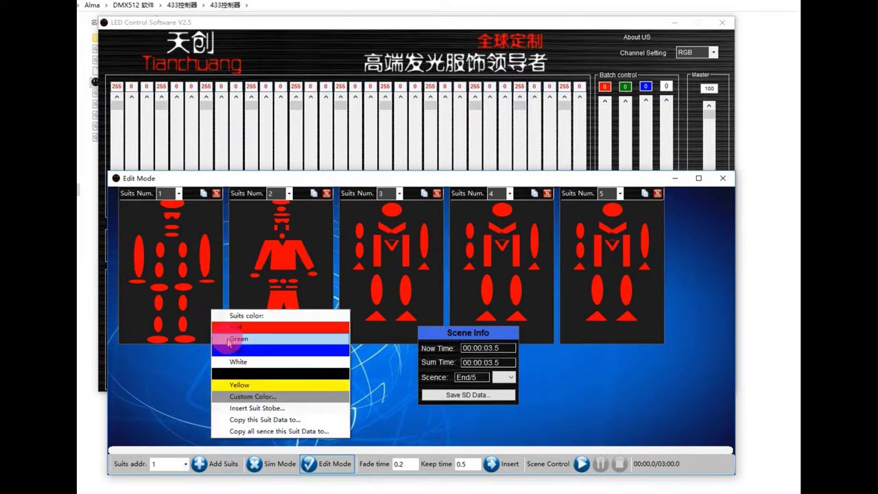
{"action": "left_click", "coordinate": [227, 336]}
{"action": "left_click", "coordinate": [334, 345]}
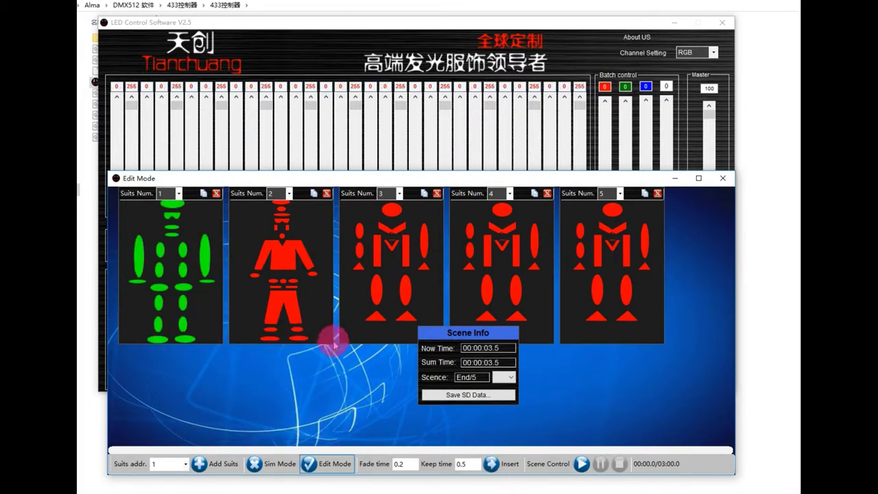
{"action": "left_click", "coordinate": [488, 464]}
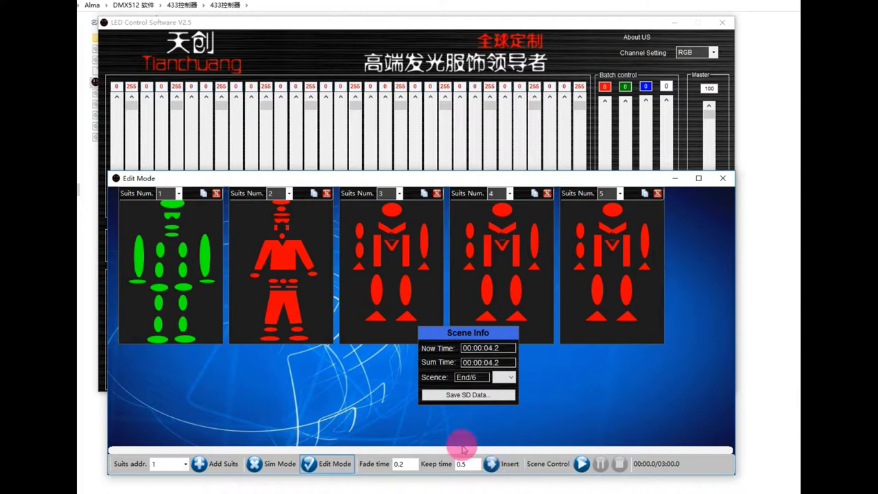
- Colour suit 2 green and suit 1 red, and insert the result as the seventh scene
{"action": "right_click", "coordinate": [322, 317]}
{"action": "left_click", "coordinate": [337, 340]}
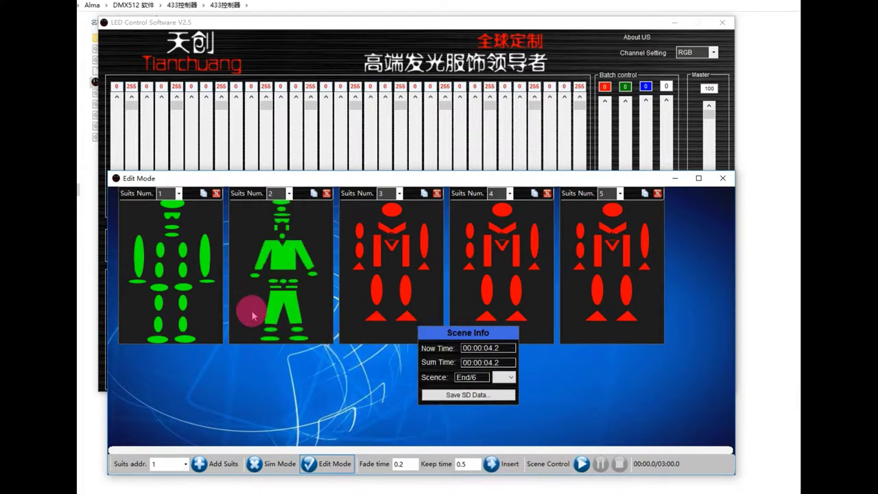
{"action": "right_click", "coordinate": [210, 310]}
{"action": "left_click", "coordinate": [221, 322]}
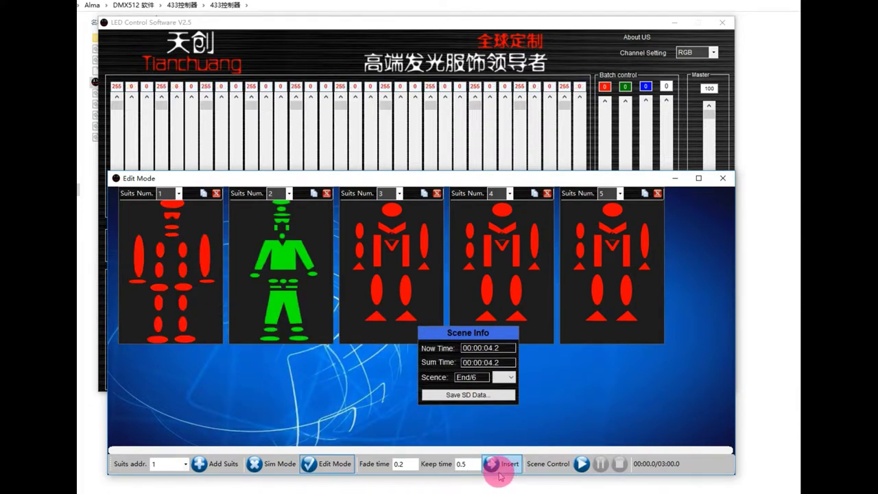
- Colour suit 3 green and suit 2 red, and insert the result as the eighth scene
{"action": "right_click", "coordinate": [430, 299]}
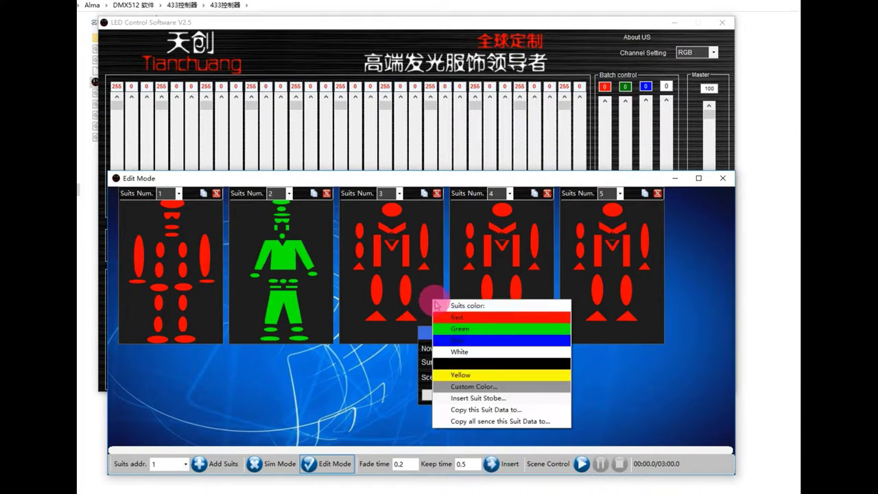
{"action": "left_click", "coordinate": [445, 323]}
{"action": "right_click", "coordinate": [321, 306]}
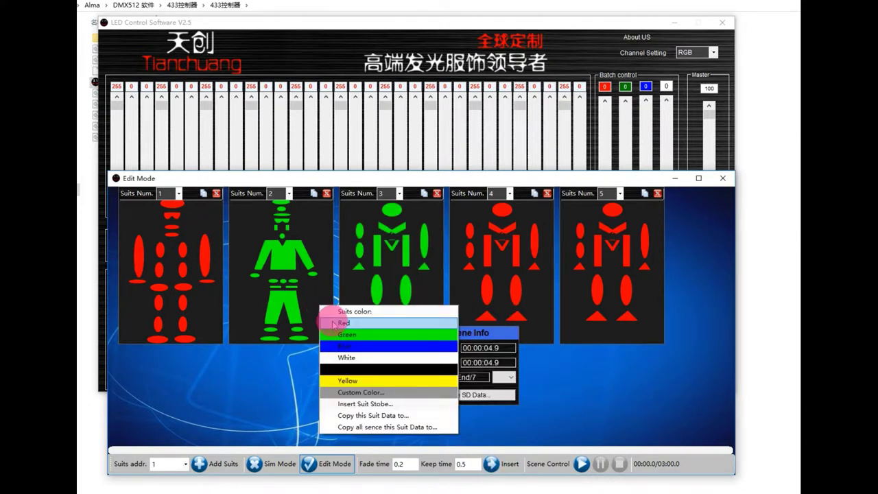
{"action": "left_click", "coordinate": [334, 323]}
{"action": "left_click", "coordinate": [505, 471]}
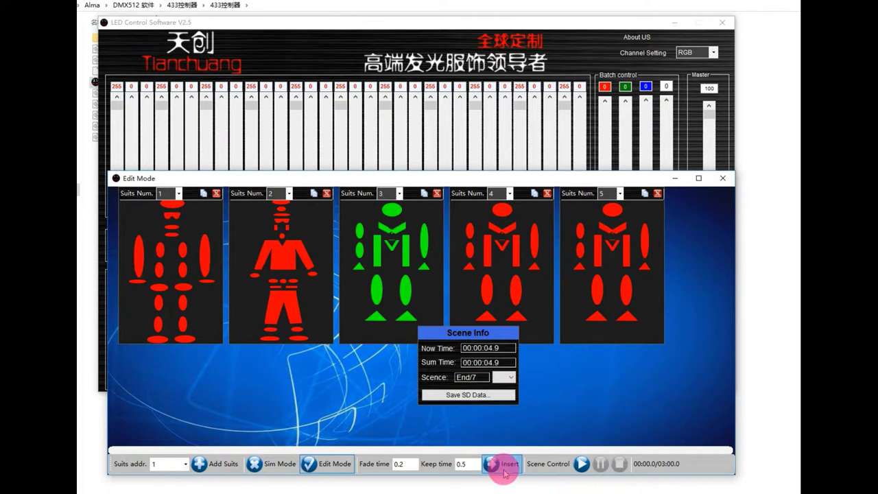
- Colour suit 4 green and suit 3 red, and insert the result as the ninth scene
{"action": "right_click", "coordinate": [535, 302]}
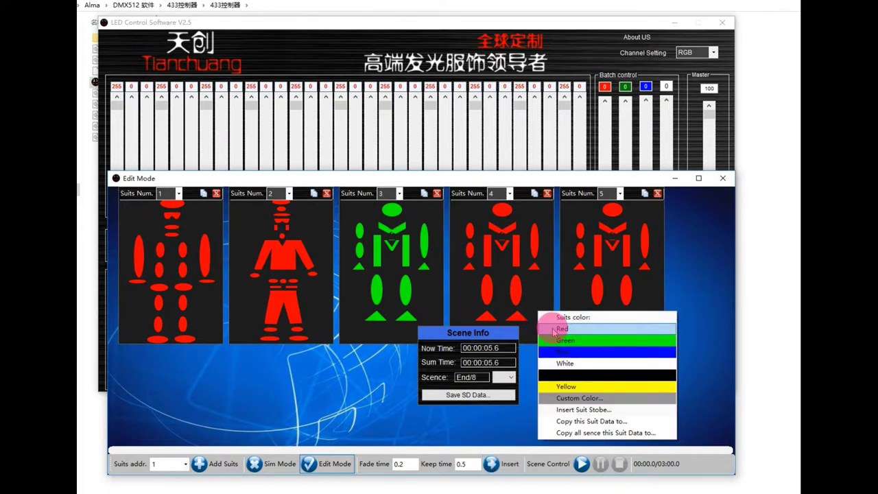
{"action": "left_click", "coordinate": [547, 320]}
{"action": "right_click", "coordinate": [541, 289]}
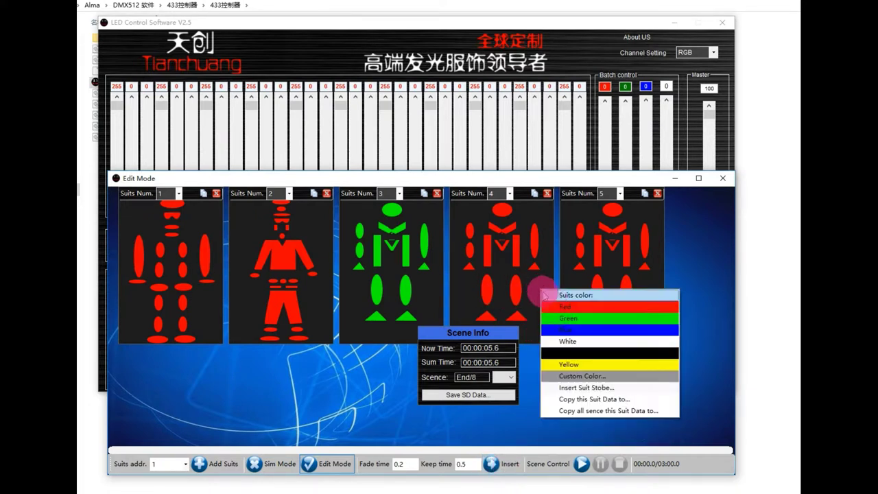
{"action": "left_click", "coordinate": [556, 319]}
{"action": "right_click", "coordinate": [416, 290]}
{"action": "left_click", "coordinate": [438, 307]}
{"action": "left_click", "coordinate": [516, 465]}
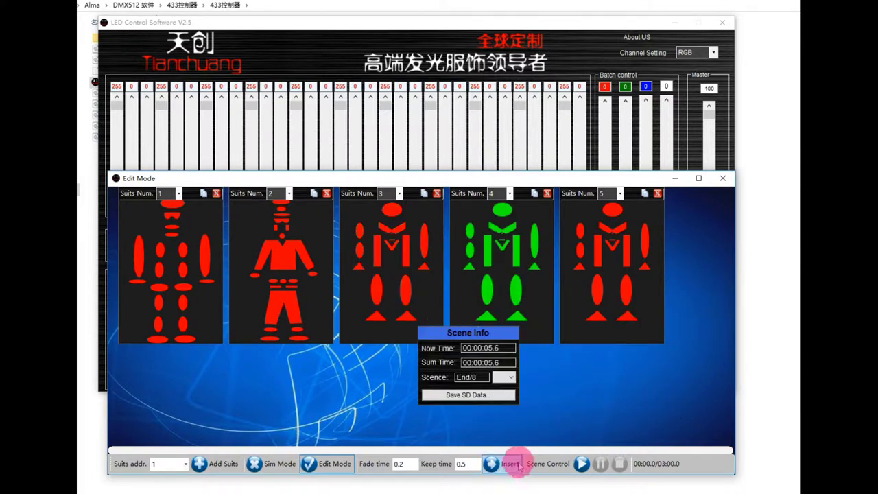
- Colour suit 5 green and suit 4 red, and insert the result as the tenth scene
{"action": "right_click", "coordinate": [638, 277]}
{"action": "left_click", "coordinate": [648, 283]}
{"action": "right_click", "coordinate": [664, 269]}
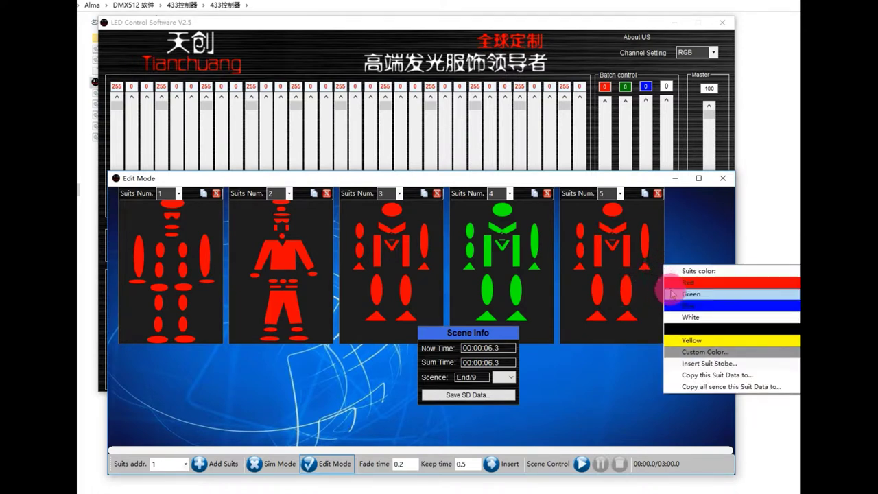
{"action": "left_click", "coordinate": [672, 295]}
{"action": "right_click", "coordinate": [534, 277]}
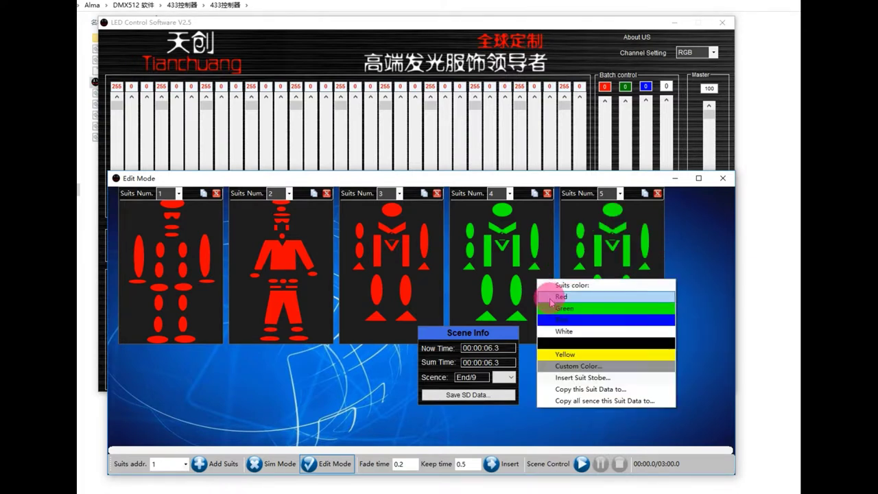
{"action": "left_click", "coordinate": [552, 293]}
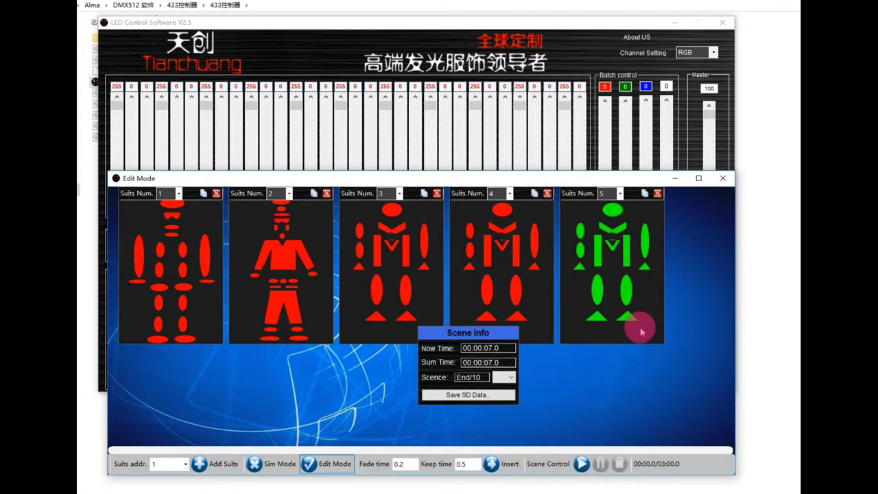
- Turn suit 4 black for the eleventh scene and suit 3 black for the twelfth, inserting each scene
{"action": "right_click", "coordinate": [543, 320]}
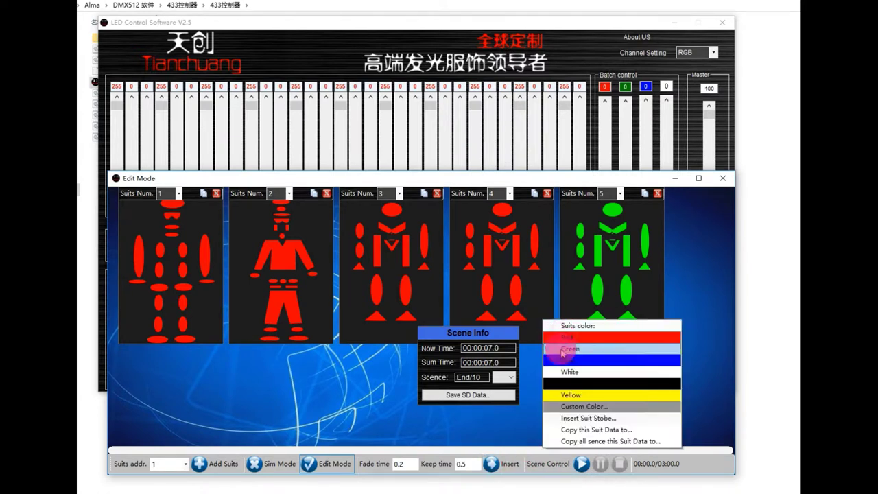
{"action": "left_click", "coordinate": [574, 383]}
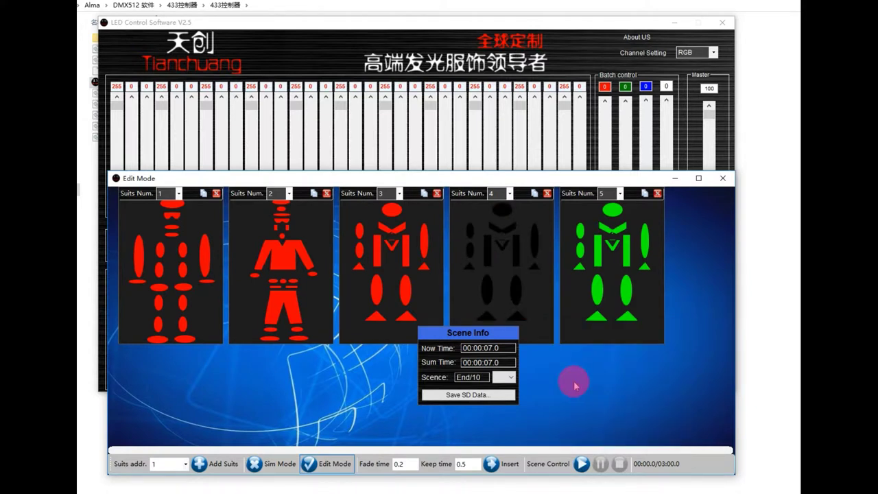
{"action": "left_click", "coordinate": [501, 463]}
{"action": "right_click", "coordinate": [426, 303]}
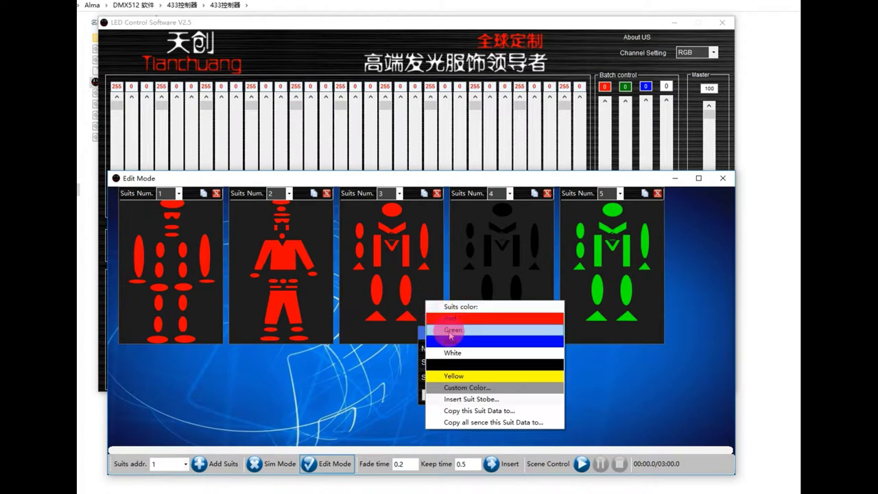
{"action": "left_click", "coordinate": [456, 366]}
{"action": "left_click", "coordinate": [504, 465]}
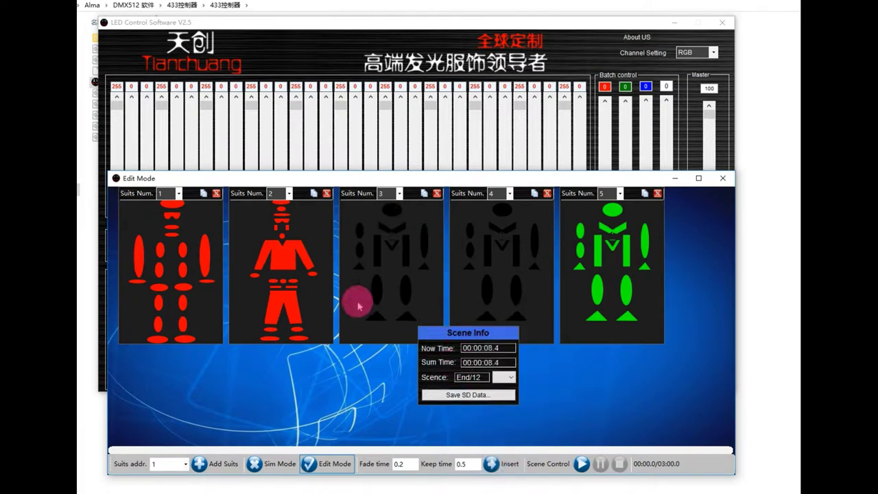
- Turn suits 2, 1 and 5 black one at a time, inserting a scene after each as scenes 13 to 15
{"action": "right_click", "coordinate": [326, 298]}
{"action": "left_click", "coordinate": [350, 363]}
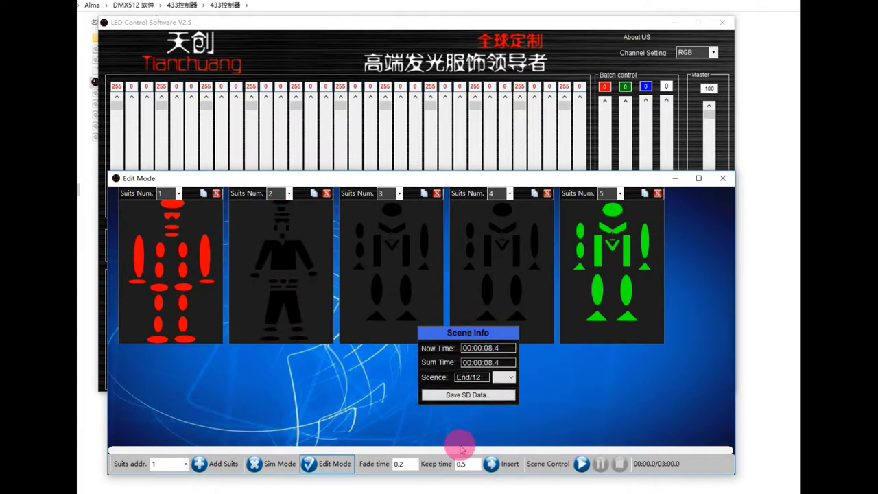
{"action": "left_click", "coordinate": [488, 465]}
{"action": "right_click", "coordinate": [221, 329]}
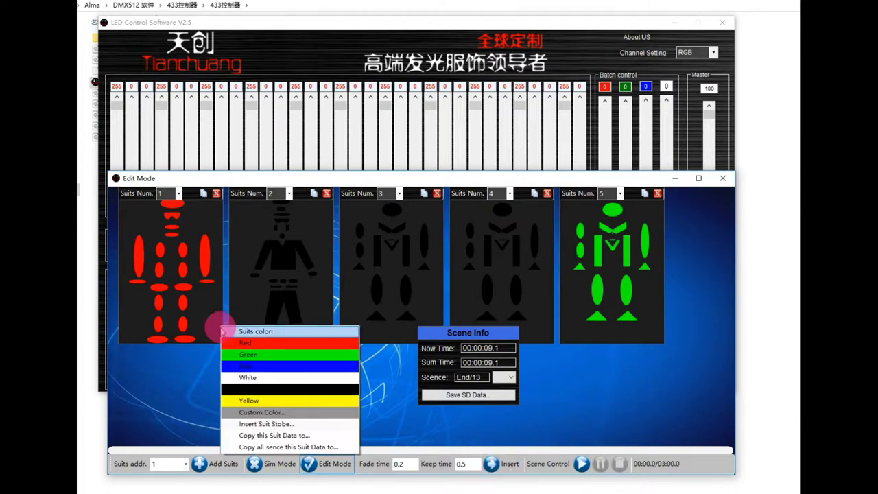
{"action": "left_click", "coordinate": [251, 392]}
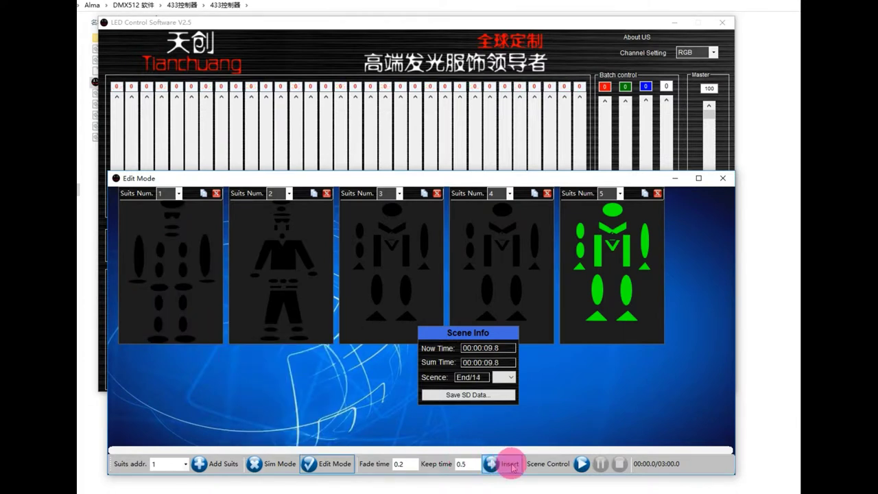
{"action": "right_click", "coordinate": [640, 284]}
{"action": "left_click", "coordinate": [659, 348]}
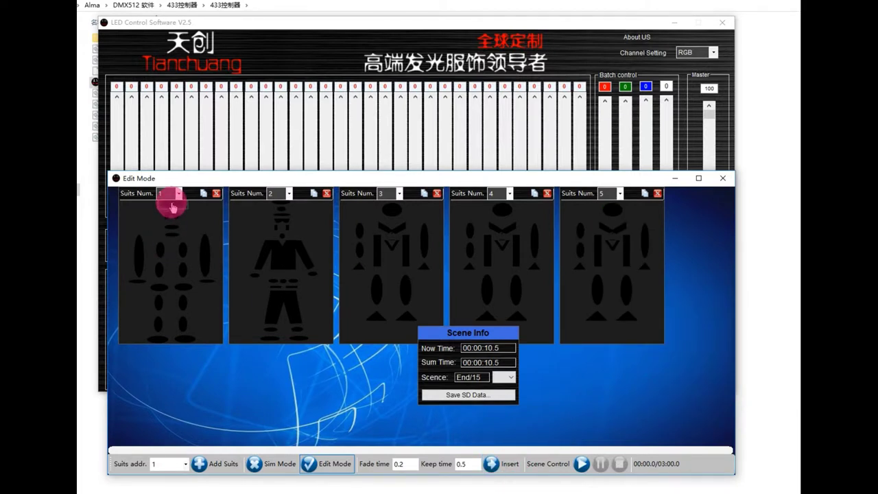
- On suit 1, colour the head top red for scene 16 and the glasses green for scene 17, inserting each scene
{"action": "right_click", "coordinate": [173, 208]}
{"action": "left_click", "coordinate": [187, 213]}
{"action": "left_click", "coordinate": [491, 463]}
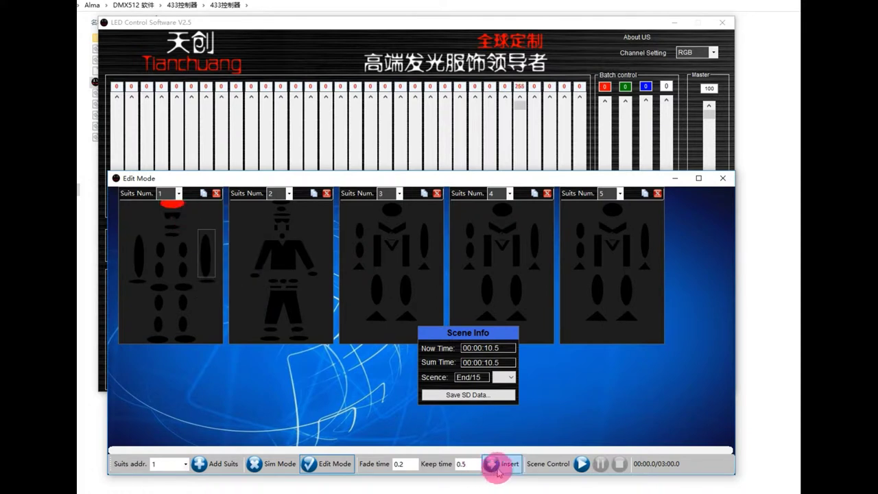
{"action": "right_click", "coordinate": [173, 218]}
{"action": "left_click", "coordinate": [171, 231]}
{"action": "left_click", "coordinate": [490, 464]}
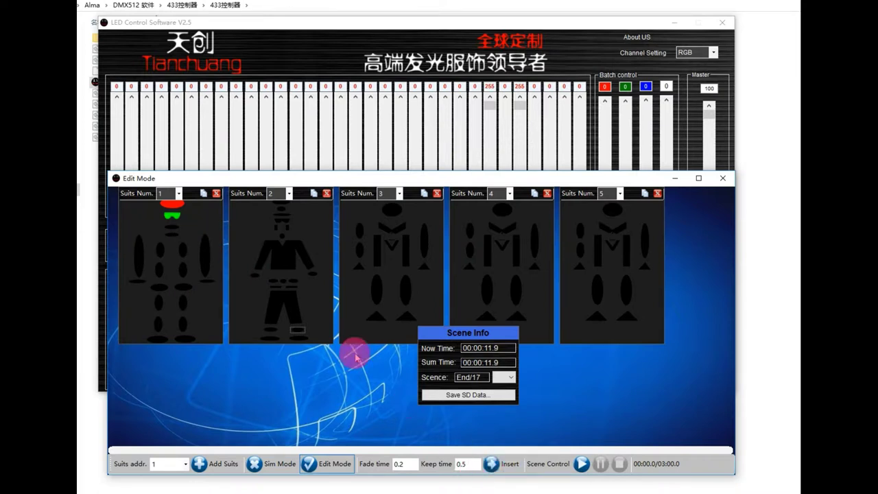
- On suit 1, colour the shape below the glasses blue for scene 18 and the ellipse beneath it yellow for scene 19, inserting each
{"action": "right_click", "coordinate": [170, 233]}
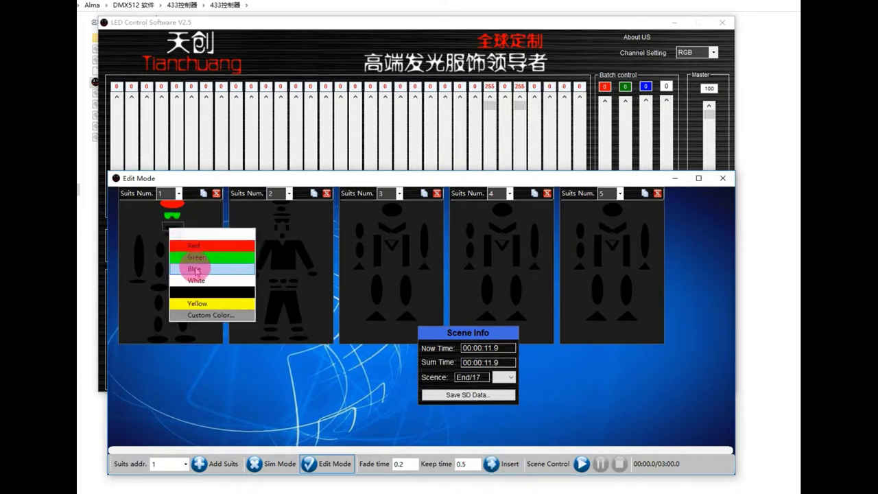
{"action": "left_click", "coordinate": [188, 259]}
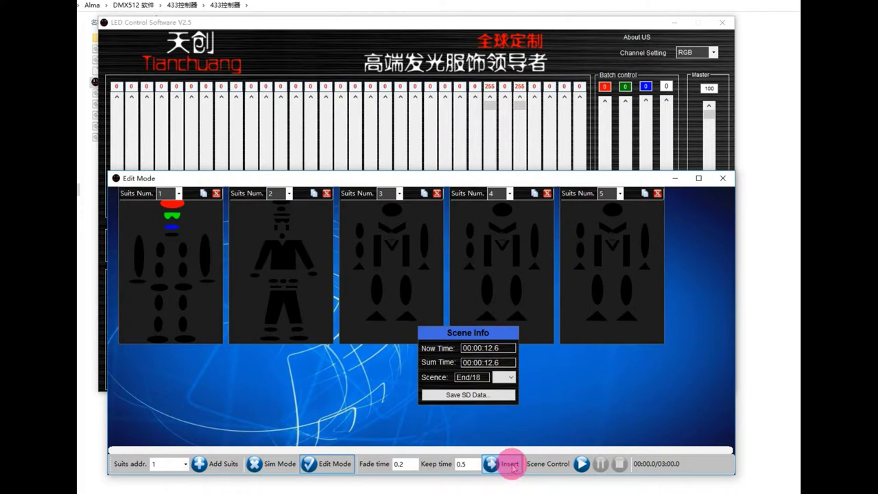
{"action": "right_click", "coordinate": [171, 242]}
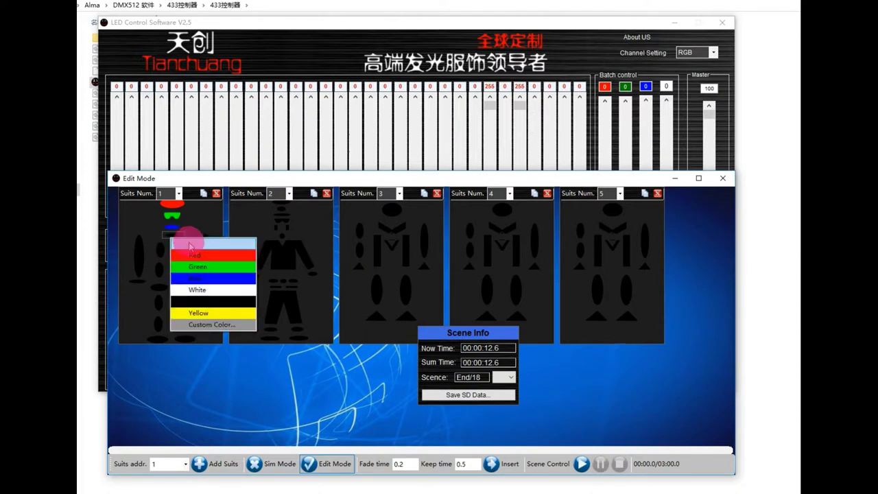
{"action": "left_click", "coordinate": [196, 313]}
{"action": "left_click", "coordinate": [491, 464]}
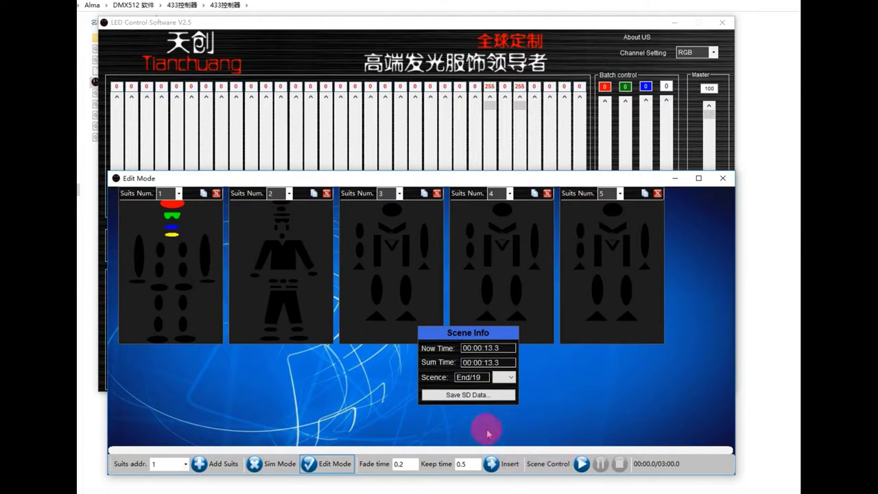
- On suit 1, colour both arms red for scene 20 and both hands green for scene 21, inserting each scene
{"action": "right_click", "coordinate": [207, 255]}
{"action": "left_click", "coordinate": [256, 273]}
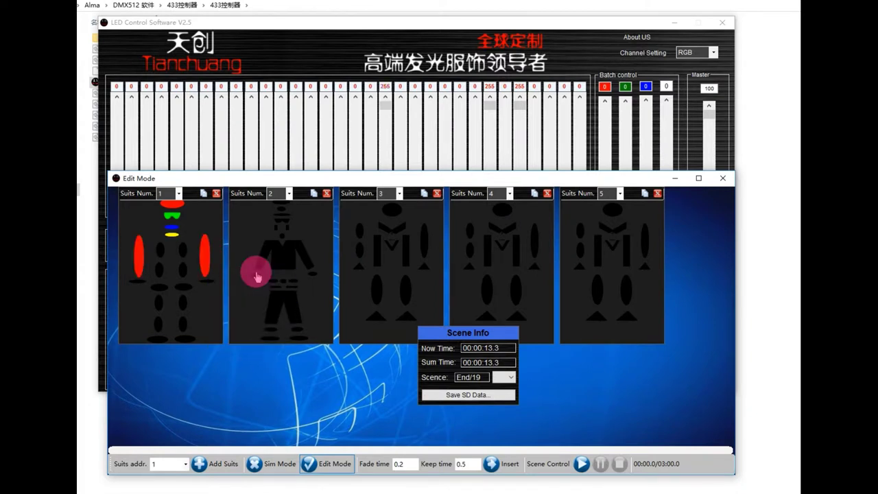
{"action": "left_click", "coordinate": [492, 464]}
{"action": "left_click", "coordinate": [137, 280]}
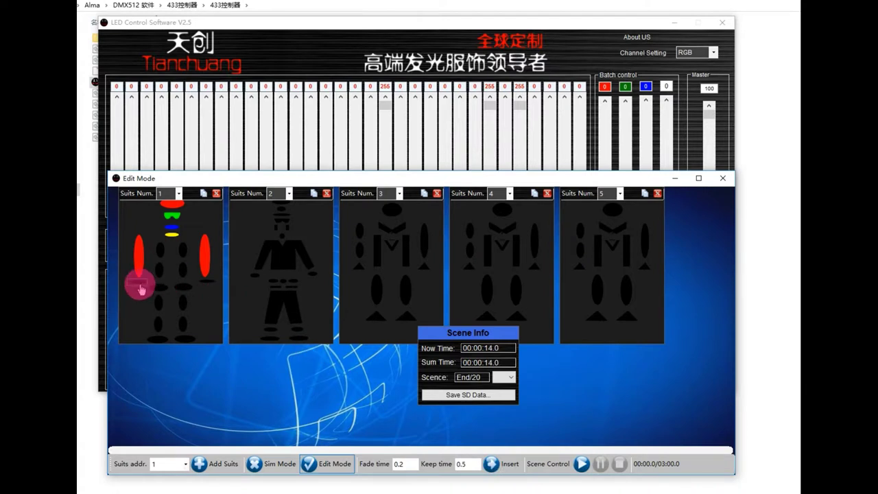
{"action": "right_click", "coordinate": [208, 285]}
{"action": "left_click", "coordinate": [225, 302]}
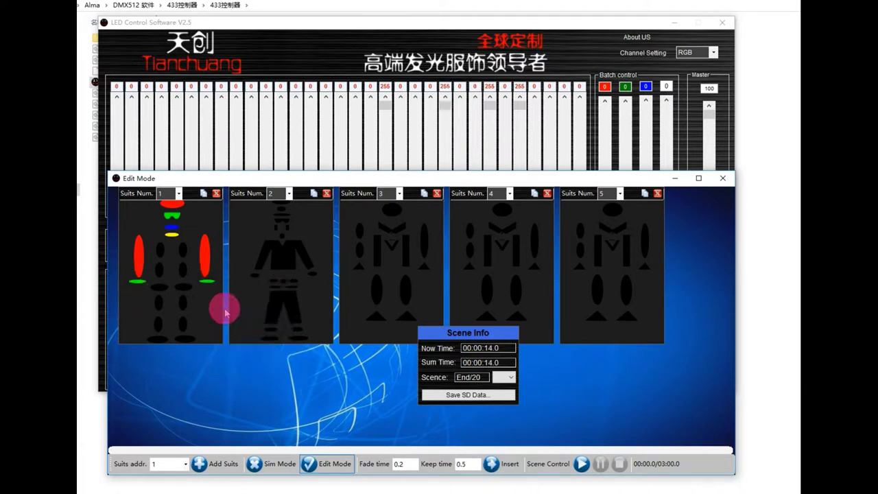
{"action": "left_click", "coordinate": [491, 464]}
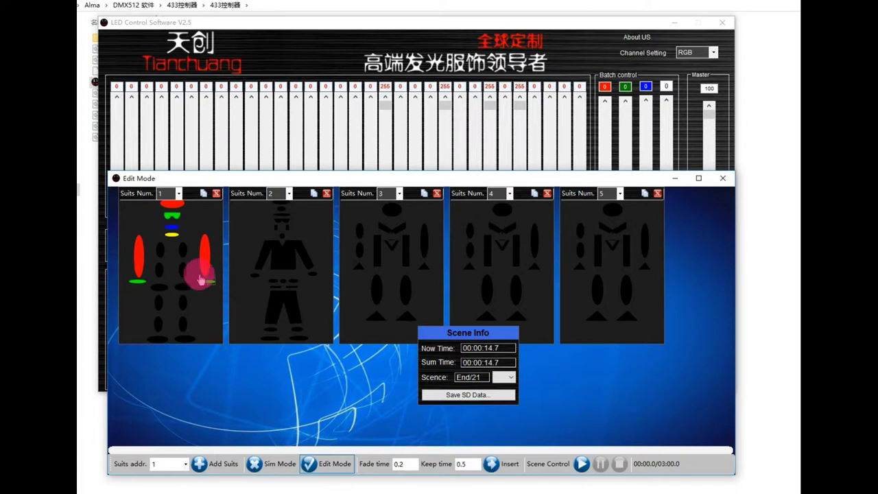
- On suit 1, colour both upper torso ellipses blue for scene 22 and both lower ones green for scene 23, inserting each scene
{"action": "left_click", "coordinate": [160, 254]}
{"action": "right_click", "coordinate": [183, 255]}
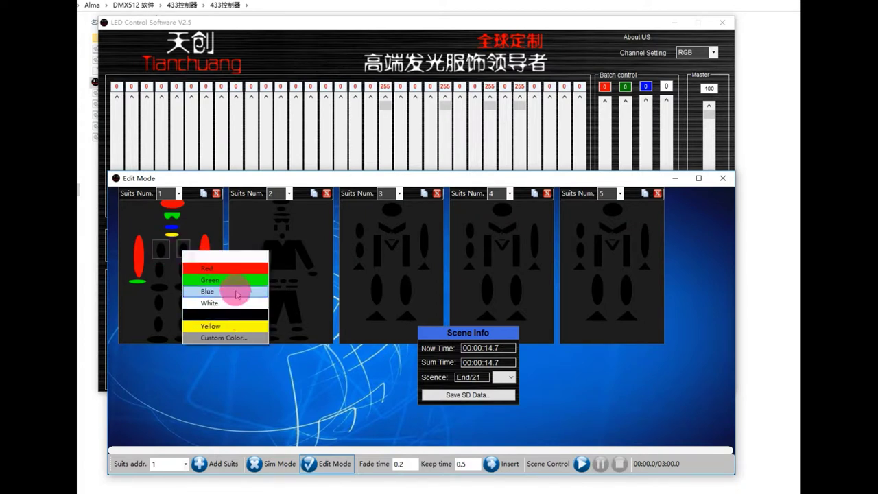
{"action": "left_click", "coordinate": [235, 294]}
{"action": "left_click", "coordinate": [507, 464]}
{"action": "left_click", "coordinate": [166, 279]}
{"action": "right_click", "coordinate": [186, 275]}
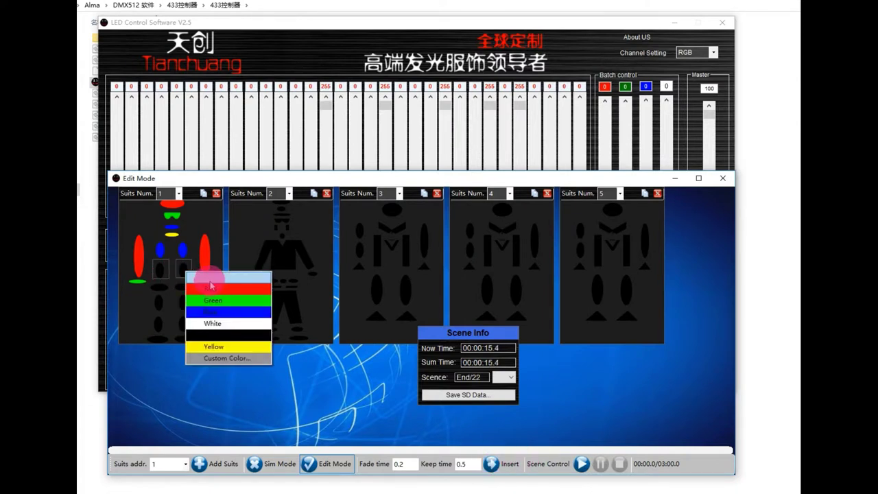
{"action": "left_click", "coordinate": [226, 299]}
{"action": "left_click", "coordinate": [494, 471]}
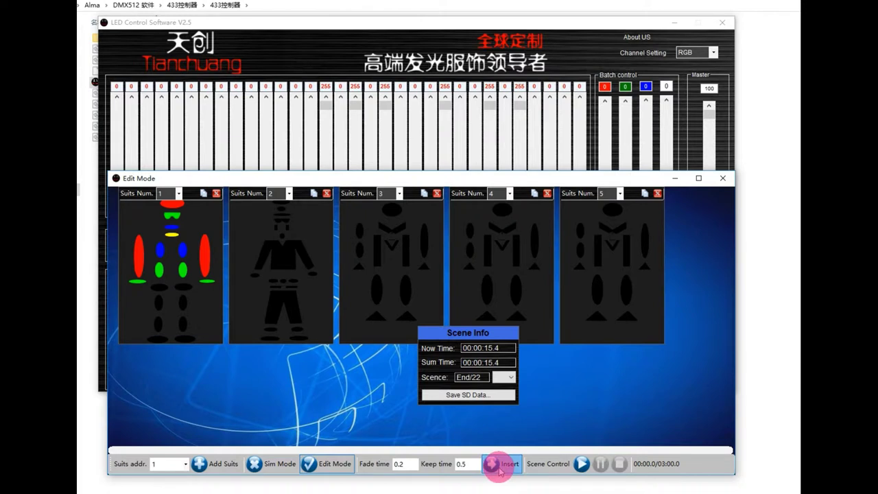
- Colour both of suit 1's hip ellipses yellow and insert the result twice, as scenes 24 and 25
{"action": "left_click_drag", "start_coordinate": [161, 291], "coordinate": [184, 291]}
{"action": "right_click", "coordinate": [184, 292]}
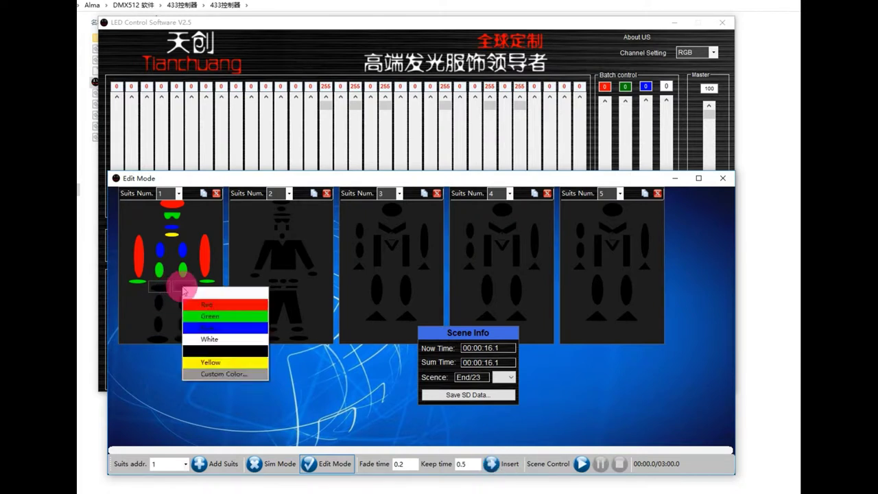
{"action": "left_click", "coordinate": [201, 362]}
{"action": "left_click", "coordinate": [510, 471]}
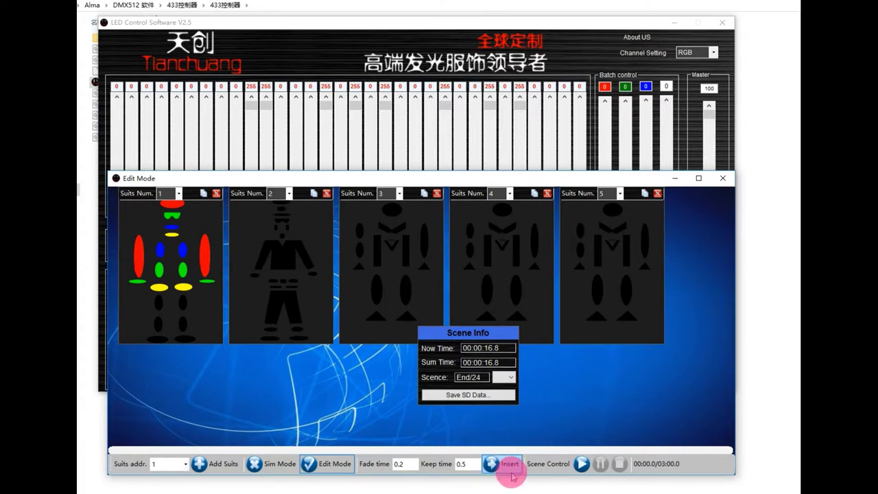
{"action": "left_click", "coordinate": [510, 472]}
- On suit 1, colour both upper leg ellipses green for scene 26 and both lower leg ellipses blue for scene 27, inserting each scene
{"action": "left_click_drag", "start_coordinate": [147, 304], "coordinate": [177, 303]}
{"action": "right_click", "coordinate": [177, 303]}
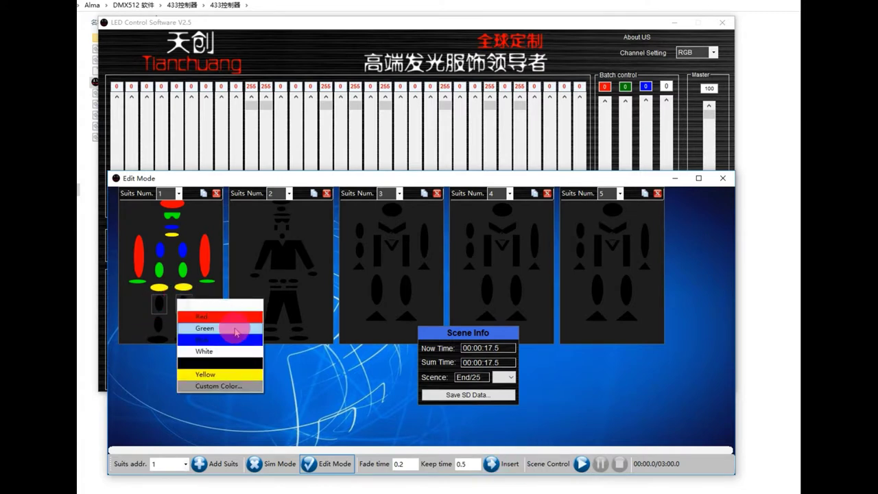
{"action": "left_click", "coordinate": [235, 332]}
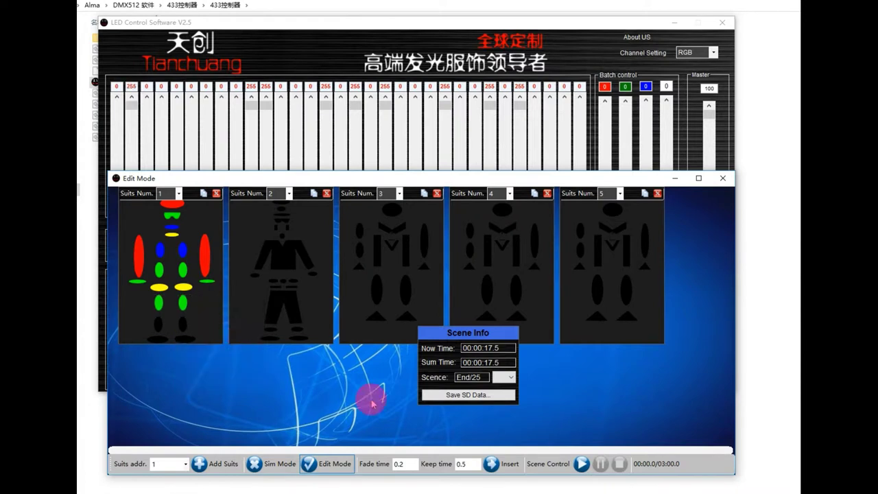
{"action": "left_click", "coordinate": [508, 465]}
{"action": "left_click_drag", "start_coordinate": [158, 329], "coordinate": [183, 323]}
{"action": "right_click", "coordinate": [182, 323]}
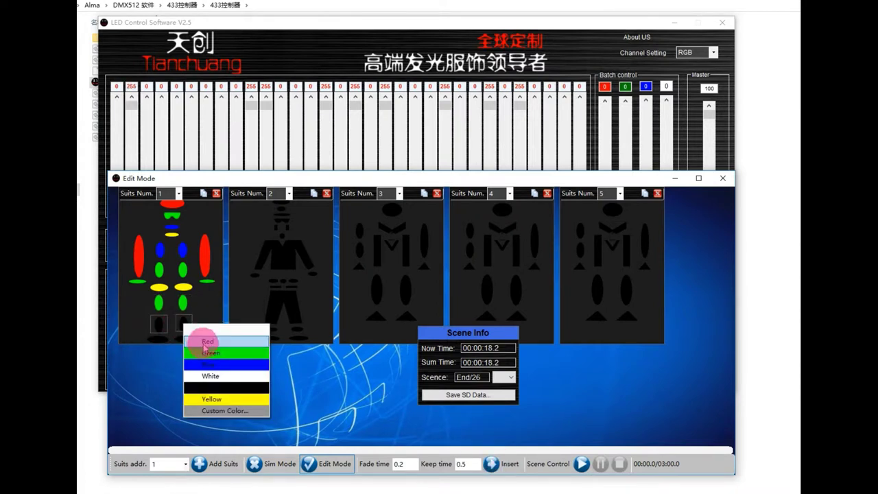
{"action": "left_click", "coordinate": [218, 363]}
{"action": "left_click", "coordinate": [506, 461]}
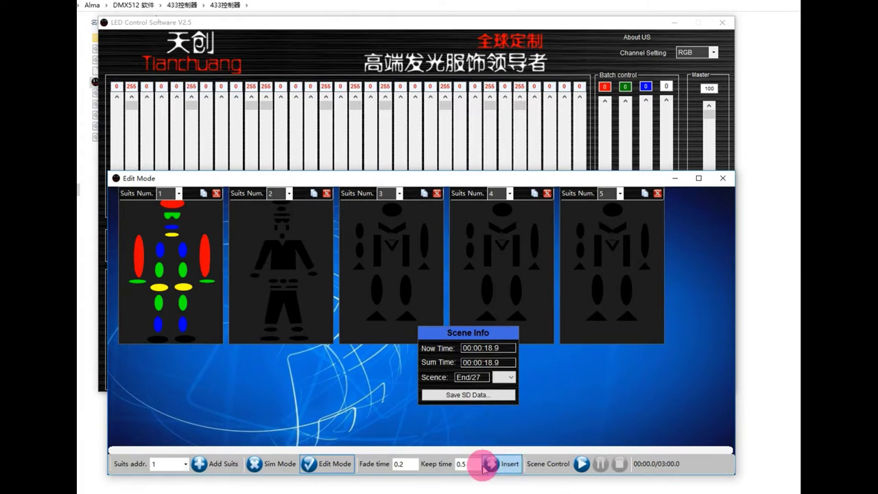
- Colour both of suit 1's feet red and insert the result as scene 28
{"action": "left_click", "coordinate": [182, 336]}
{"action": "left_click", "coordinate": [226, 354]}
{"action": "left_click", "coordinate": [507, 471]}
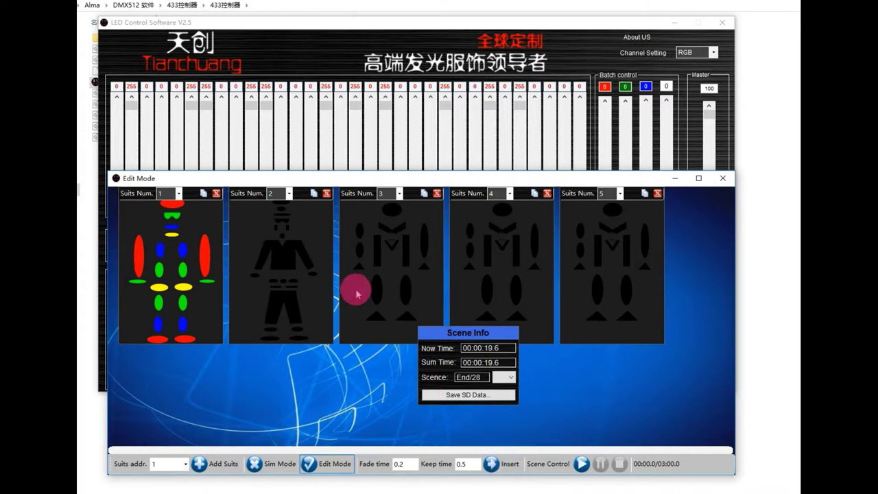
- On suit 2, colour the topmost head shape red for scene 29 and the shape beneath it green for scene 30, inserting each scene
{"action": "left_click", "coordinate": [282, 207]}
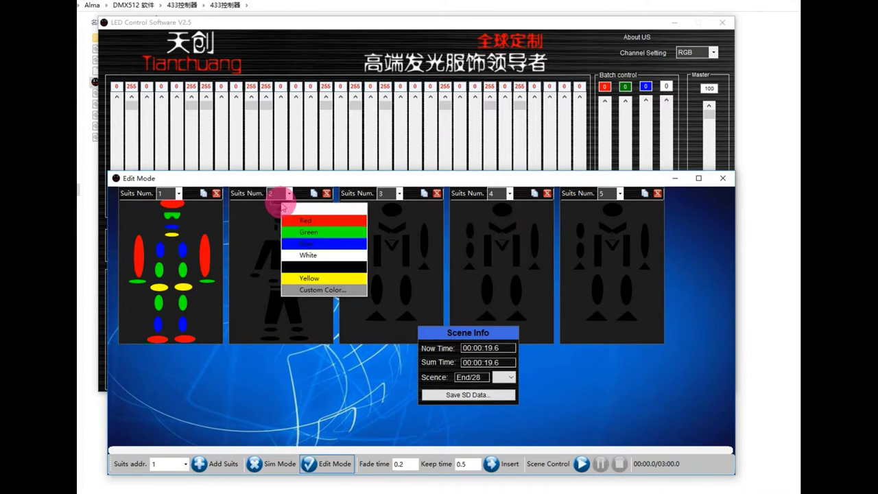
{"action": "left_click", "coordinate": [299, 221]}
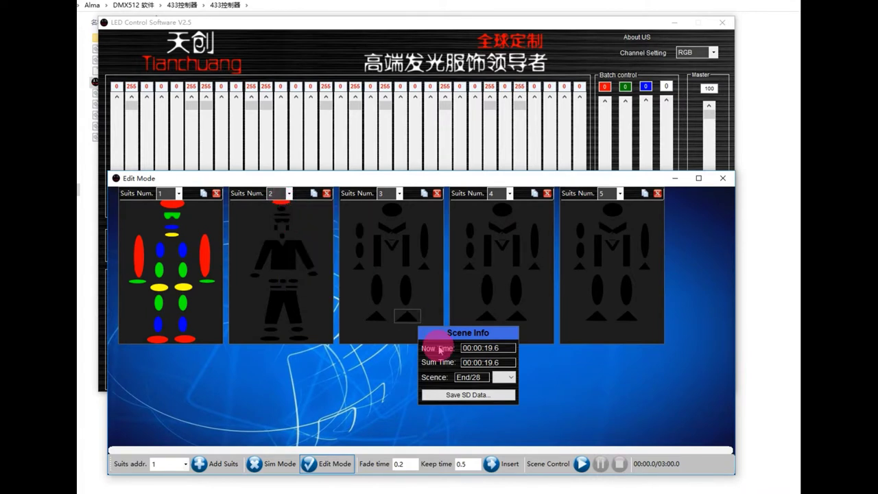
{"action": "left_click", "coordinate": [491, 456]}
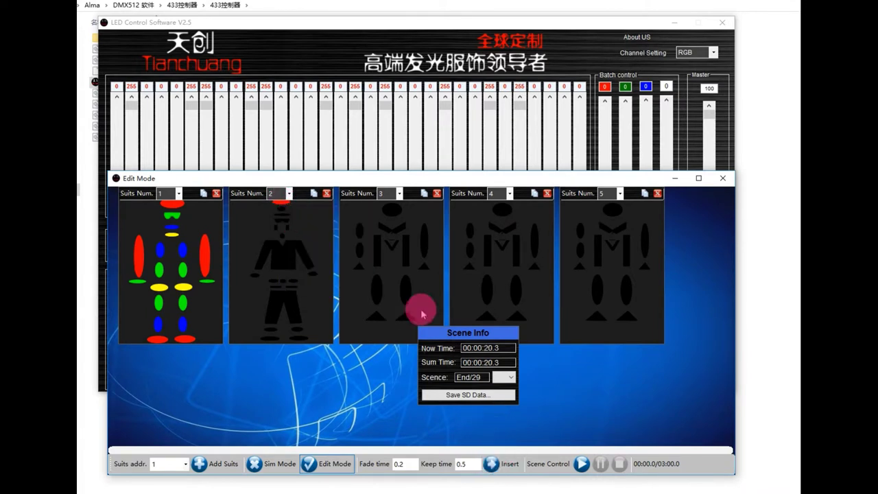
{"action": "left_click", "coordinate": [285, 218]}
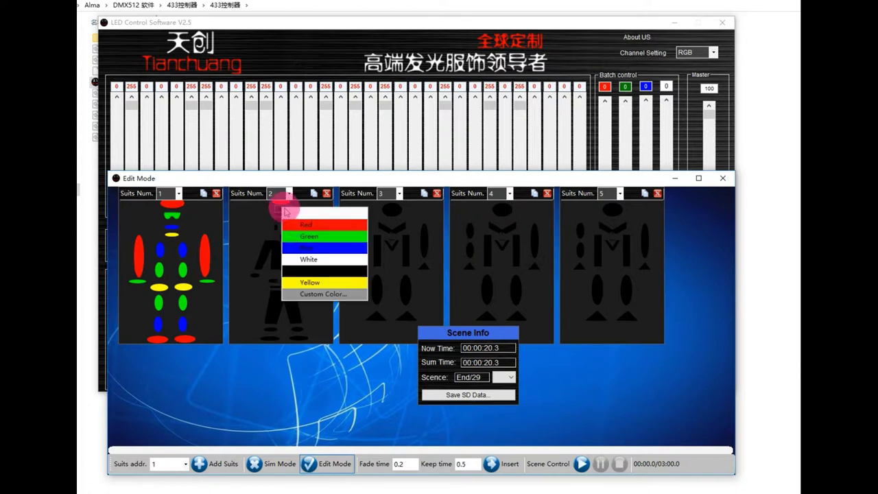
{"action": "left_click", "coordinate": [294, 220]}
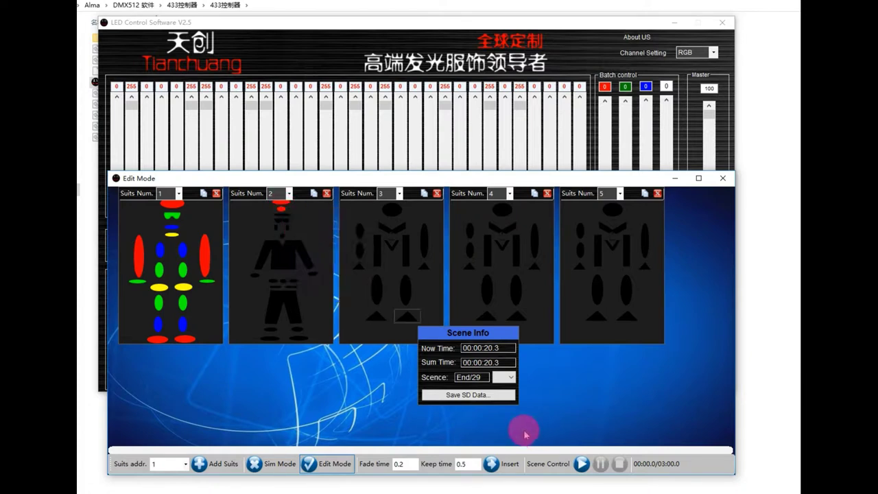
{"action": "left_click", "coordinate": [281, 208]}
{"action": "left_click", "coordinate": [302, 232]}
{"action": "left_click", "coordinate": [491, 463]}
- On suit 2, colour the brow shape blue for scene 31 and the goggles yellow for scene 32, inserting each scene
{"action": "left_click", "coordinate": [284, 218]}
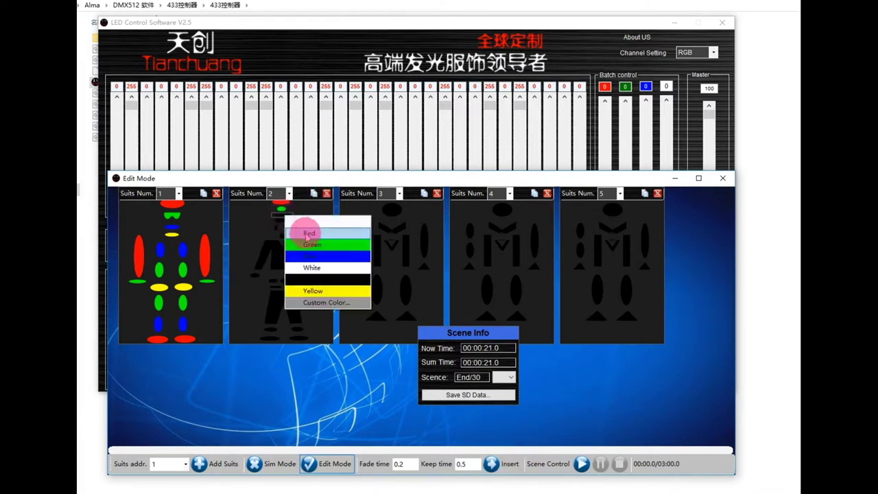
{"action": "left_click", "coordinate": [304, 257]}
{"action": "left_click", "coordinate": [505, 470]}
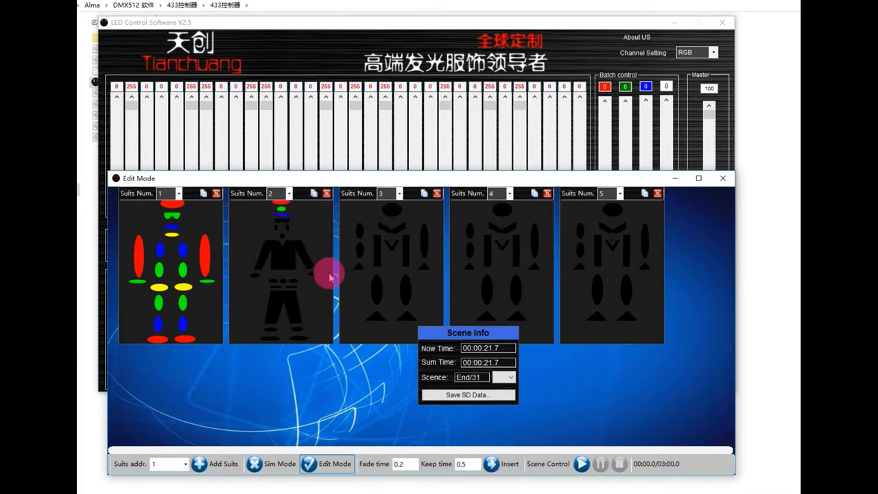
{"action": "left_click", "coordinate": [283, 226]}
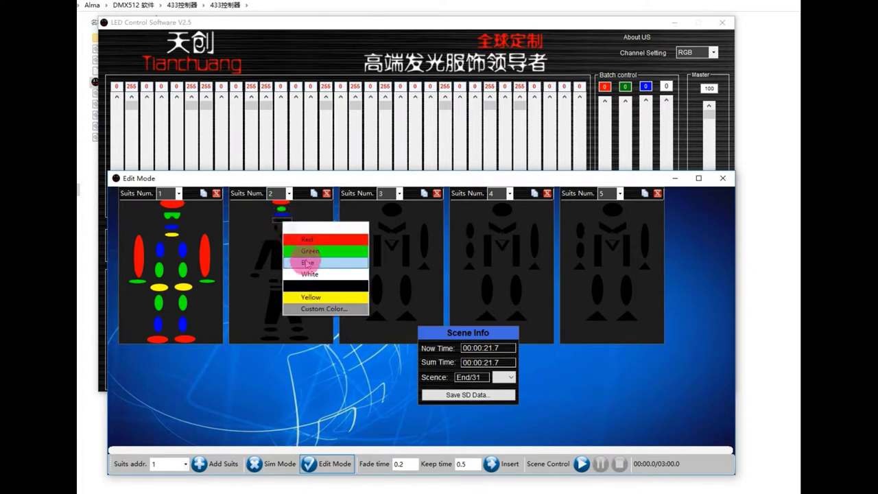
{"action": "left_click", "coordinate": [308, 290]}
- On suit 2, colour both face side strips red for scene 33 and the neck dot green for scene 34, inserting each scene
{"action": "left_click", "coordinate": [274, 224]}
{"action": "left_click_drag", "start_coordinate": [277, 234], "coordinate": [291, 232]}
{"action": "left_click", "coordinate": [312, 240]}
{"action": "left_click", "coordinate": [489, 465]}
{"action": "left_click_drag", "start_coordinate": [284, 220], "coordinate": [289, 248]}
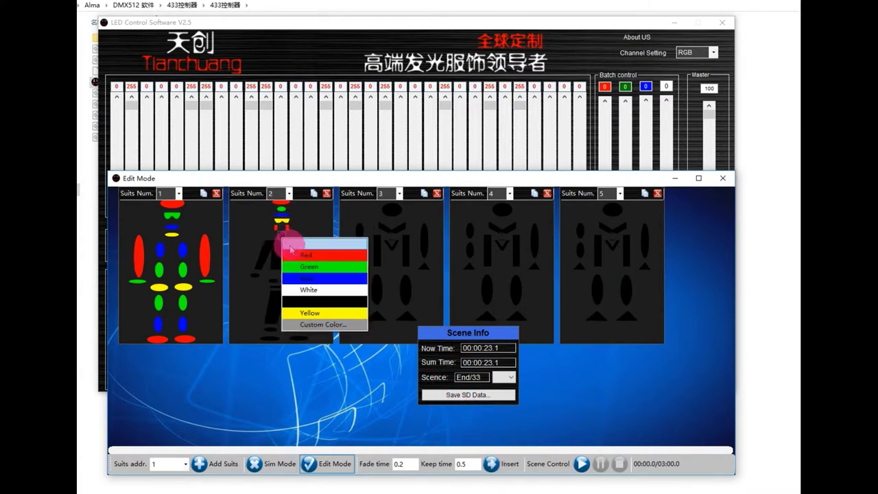
{"action": "left_click", "coordinate": [307, 266]}
{"action": "left_click", "coordinate": [491, 463]}
- Colour suit 2's jacket red and insert the result as scene 35
{"action": "left_click", "coordinate": [280, 260]}
{"action": "left_click", "coordinate": [291, 261]}
{"action": "left_click", "coordinate": [488, 464]}
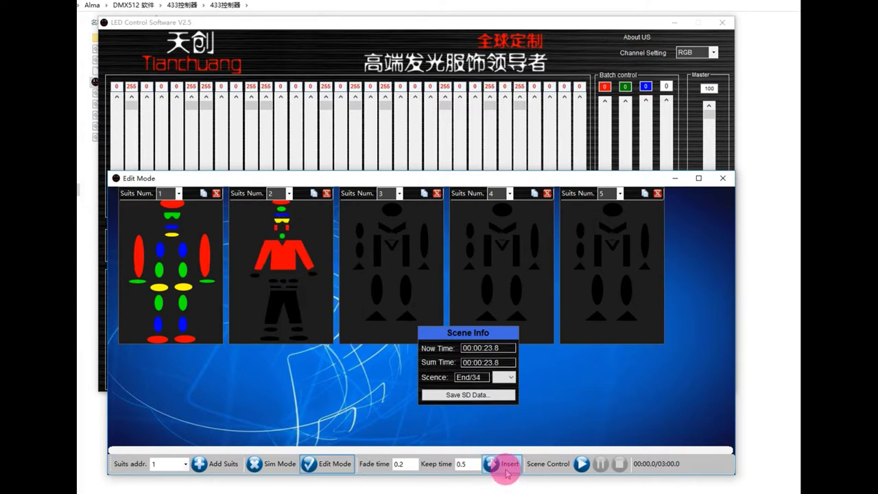
- Colour both of suit 2's hands green and insert the result as scene 36
{"action": "left_click", "coordinate": [314, 277]}
{"action": "left_click", "coordinate": [339, 289]}
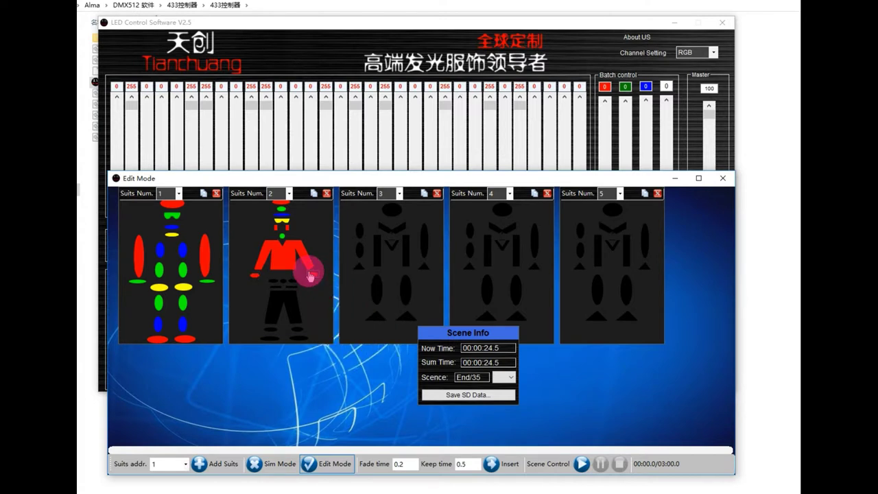
{"action": "left_click", "coordinate": [310, 276]}
{"action": "left_click", "coordinate": [255, 274]}
{"action": "left_click", "coordinate": [310, 276]}
{"action": "left_click", "coordinate": [334, 302]}
{"action": "left_click", "coordinate": [504, 465]}
- Colour suit 2's three waist ellipses green, red and yellow from left to right, and insert the result as scene 37
{"action": "left_click", "coordinate": [286, 278]}
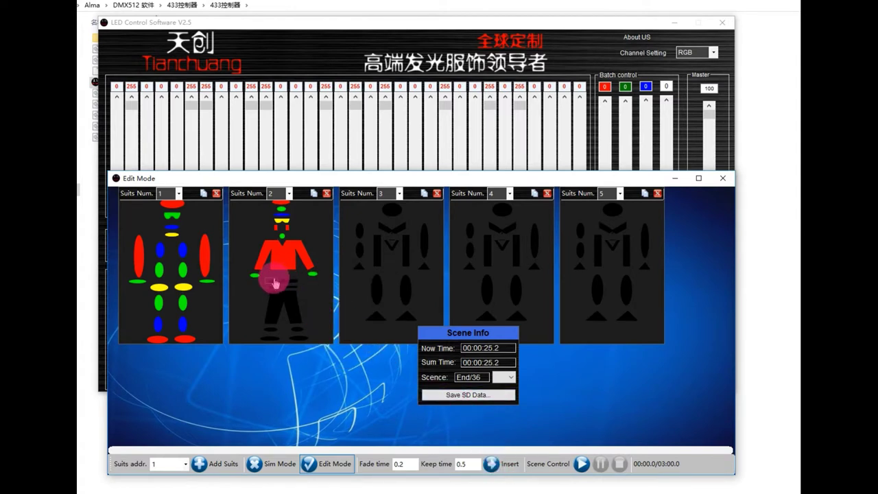
{"action": "left_click", "coordinate": [275, 283]}
{"action": "left_click", "coordinate": [288, 284]}
{"action": "left_click", "coordinate": [284, 284]}
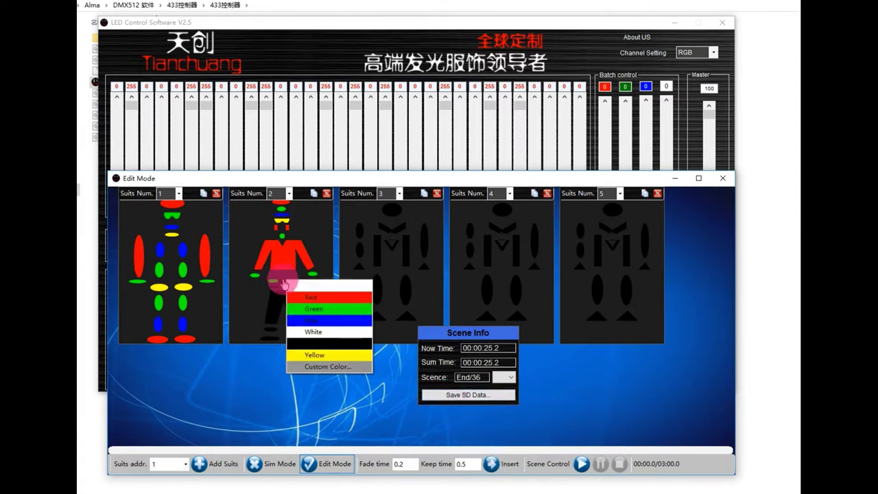
{"action": "left_click", "coordinate": [284, 284]}
{"action": "left_click", "coordinate": [282, 281]}
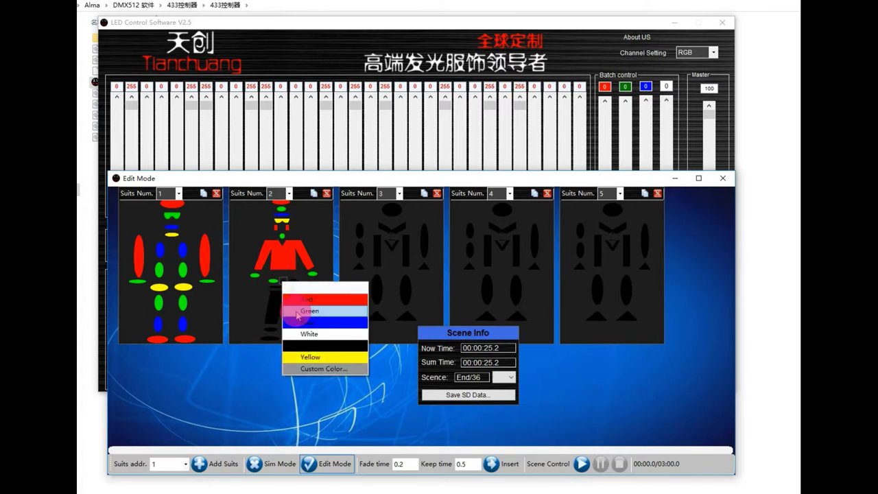
{"action": "left_click", "coordinate": [299, 312]}
{"action": "left_click", "coordinate": [293, 282]}
{"action": "left_click", "coordinate": [284, 284]}
{"action": "left_click", "coordinate": [293, 286]}
{"action": "left_click", "coordinate": [288, 283]}
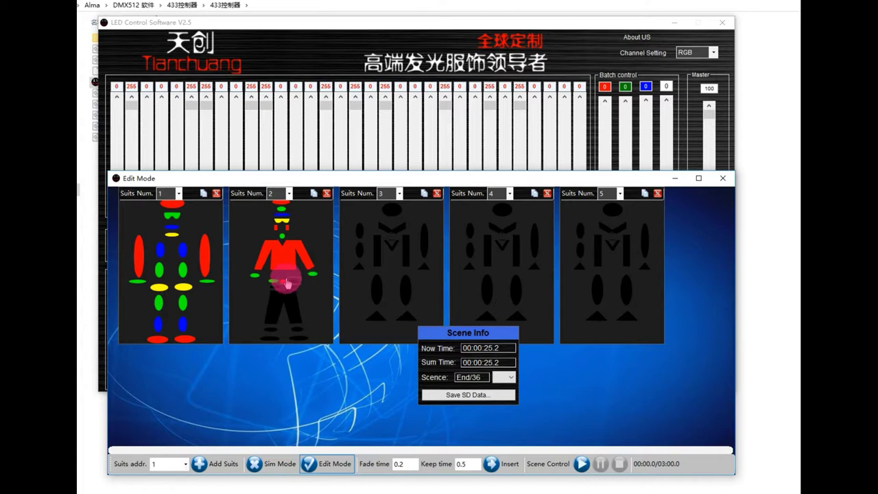
{"action": "left_click", "coordinate": [293, 283]}
{"action": "left_click", "coordinate": [316, 350]}
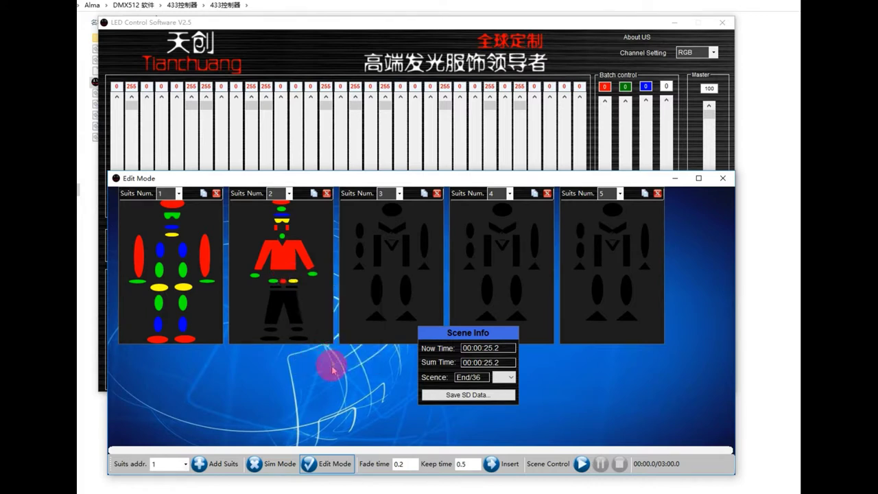
{"action": "left_click", "coordinate": [491, 464]}
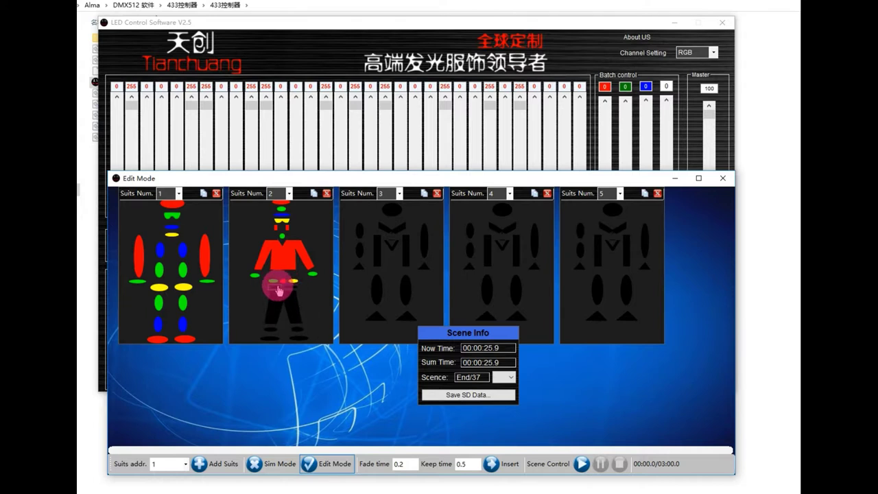
- Colour suit 2's left belt strip blue and the right one a custom magenta, and insert the result as scene 38
{"action": "left_click", "coordinate": [281, 287]}
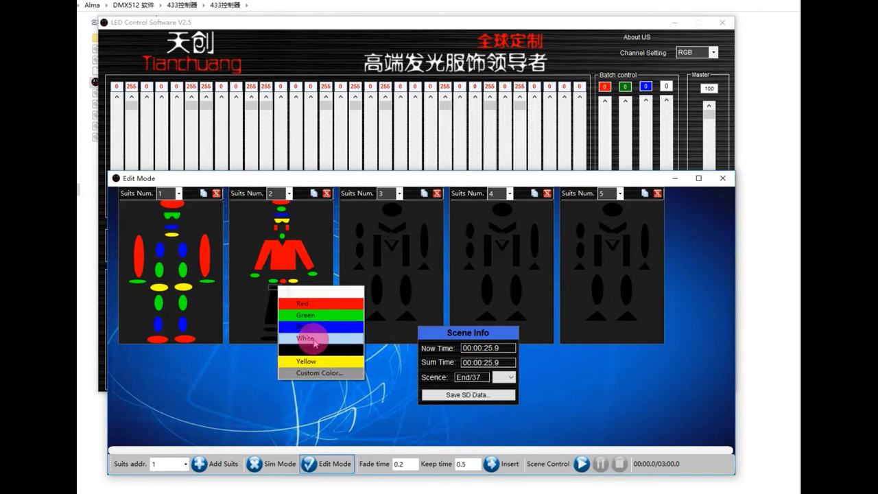
{"action": "left_click", "coordinate": [312, 327]}
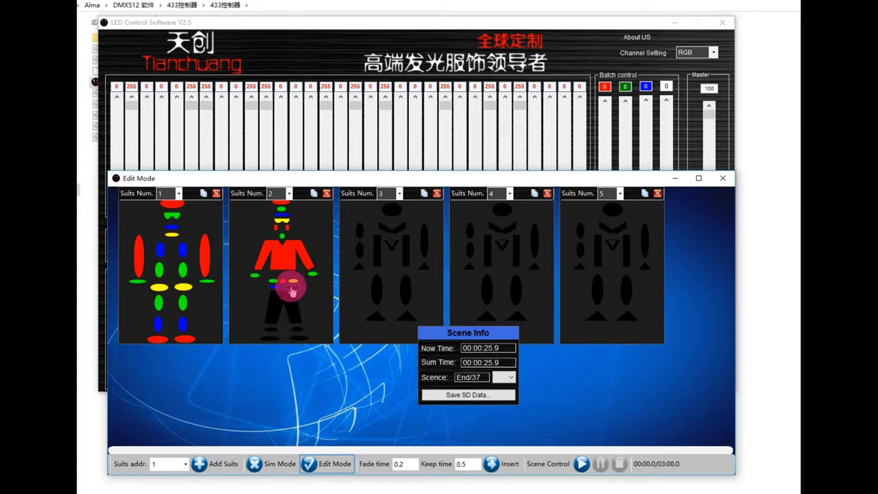
{"action": "left_click", "coordinate": [292, 292]}
{"action": "left_click", "coordinate": [319, 371]}
{"action": "left_click", "coordinate": [406, 121]}
{"action": "left_click", "coordinate": [316, 287]}
- Colour suit 2's trousers green and insert the result as scene 39
{"action": "left_click", "coordinate": [292, 306]}
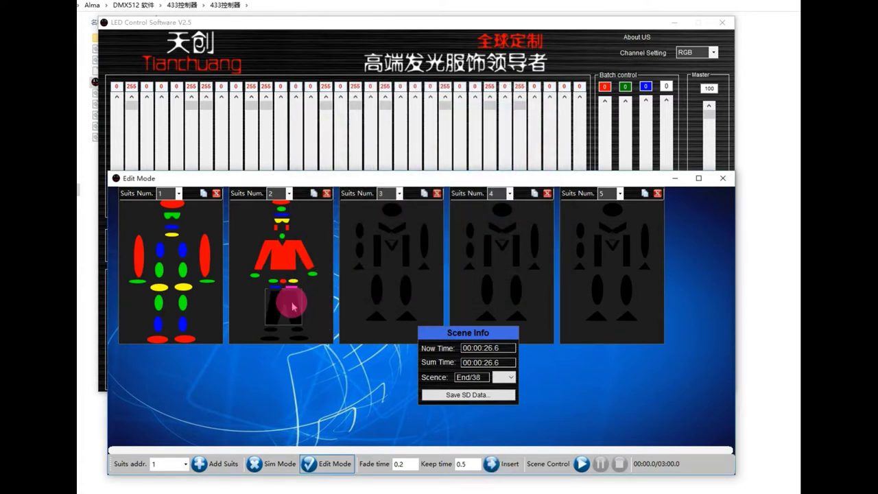
{"action": "left_click", "coordinate": [320, 332]}
{"action": "left_click", "coordinate": [491, 463]}
- Colour both of suit 2's ankle ellipses red and both foot shapes blue, and insert the result as scene 40
{"action": "left_click", "coordinate": [283, 326]}
{"action": "left_click", "coordinate": [273, 333]}
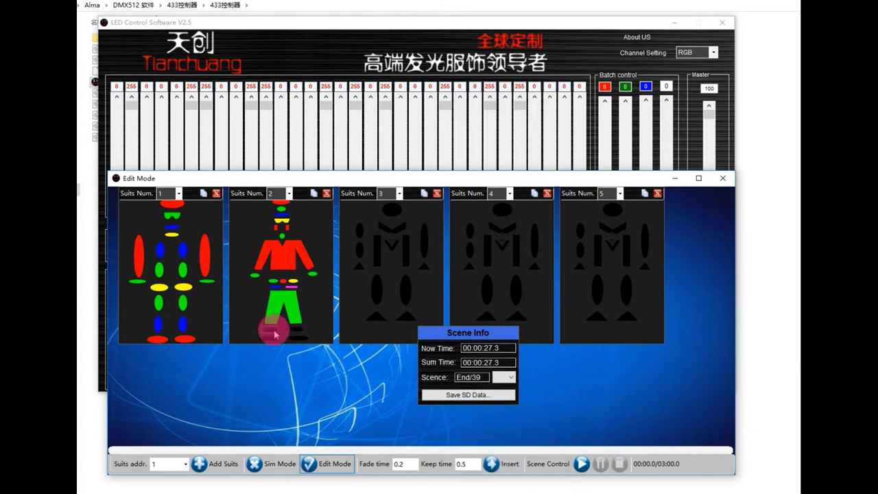
{"action": "left_click", "coordinate": [295, 345]}
{"action": "left_click", "coordinate": [295, 330]}
{"action": "left_click", "coordinate": [306, 336]}
{"action": "left_click", "coordinate": [269, 338]}
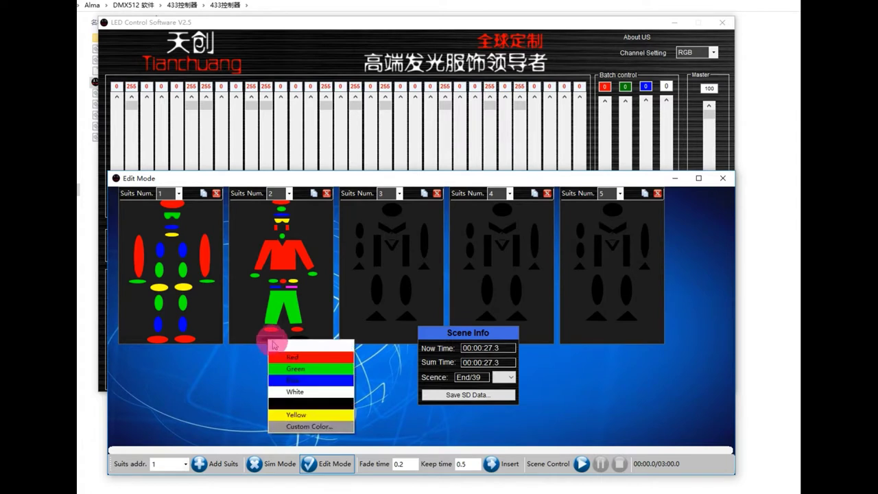
{"action": "left_click", "coordinate": [281, 384]}
{"action": "left_click", "coordinate": [300, 343]}
{"action": "left_click", "coordinate": [332, 376]}
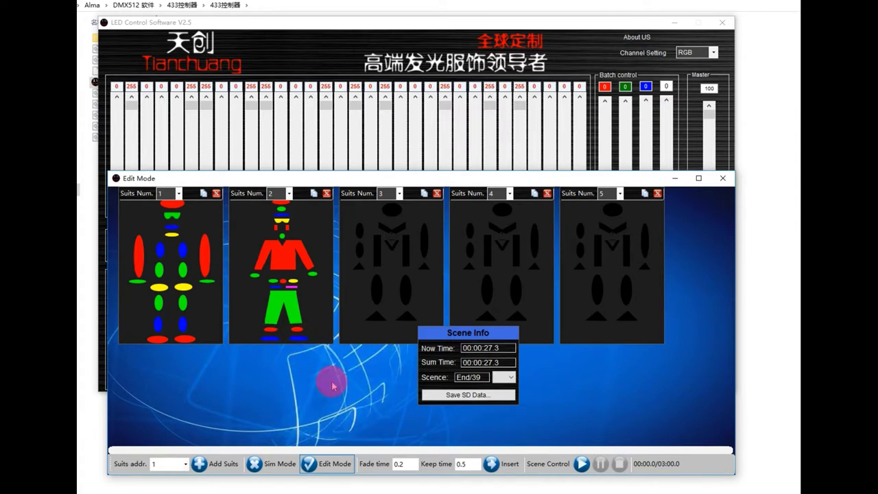
{"action": "left_click", "coordinate": [508, 466]}
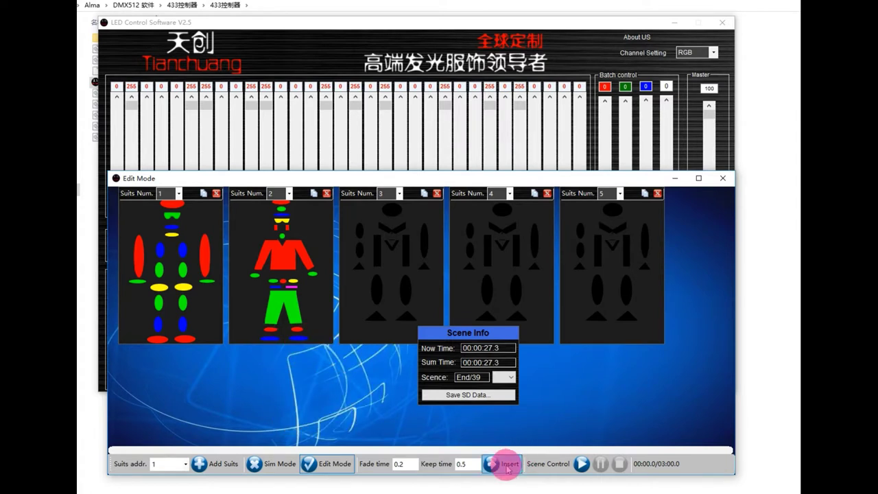
- On suit 3, colour the head red, the upper left arm ellipse green and the collar yellow
{"action": "left_click", "coordinate": [394, 208]}
{"action": "left_click", "coordinate": [401, 217]}
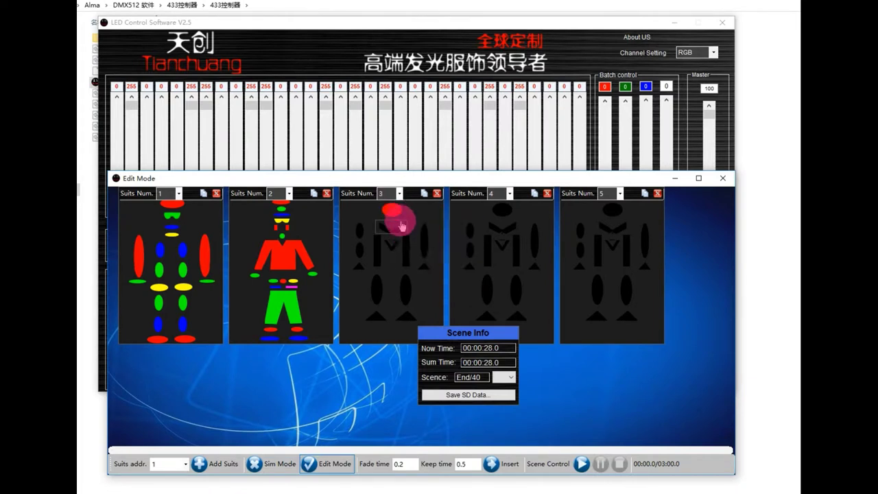
{"action": "left_click_drag", "start_coordinate": [363, 231], "coordinate": [391, 234]}
{"action": "left_click", "coordinate": [389, 243]}
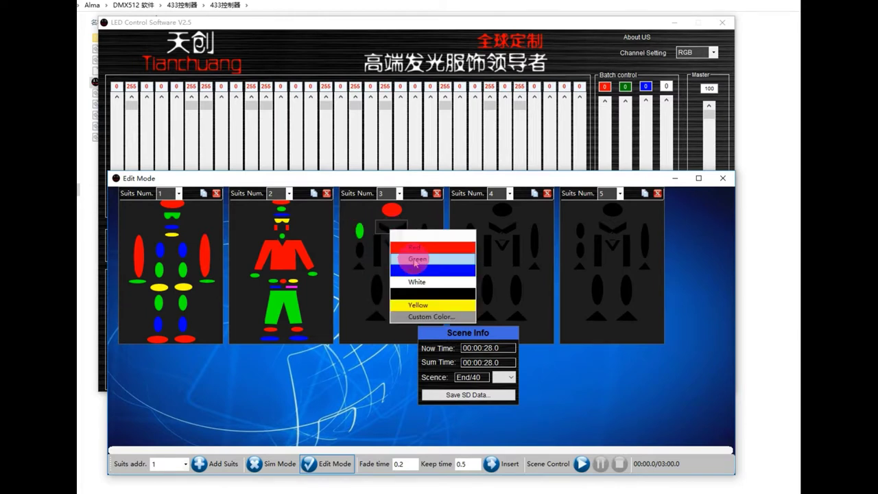
{"action": "left_click", "coordinate": [416, 305]}
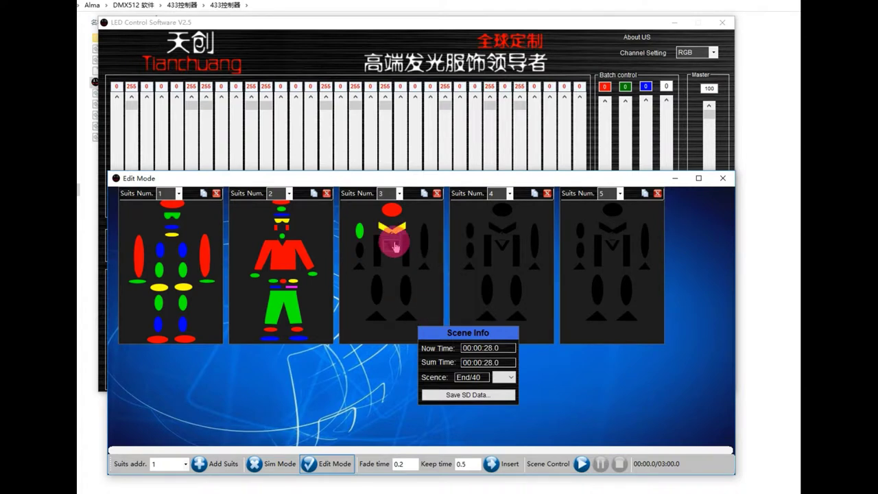
- Colour suit 3's chest V a custom magenta and both vertical torso bars green
{"action": "left_click", "coordinate": [395, 247]}
{"action": "left_click", "coordinate": [439, 331]}
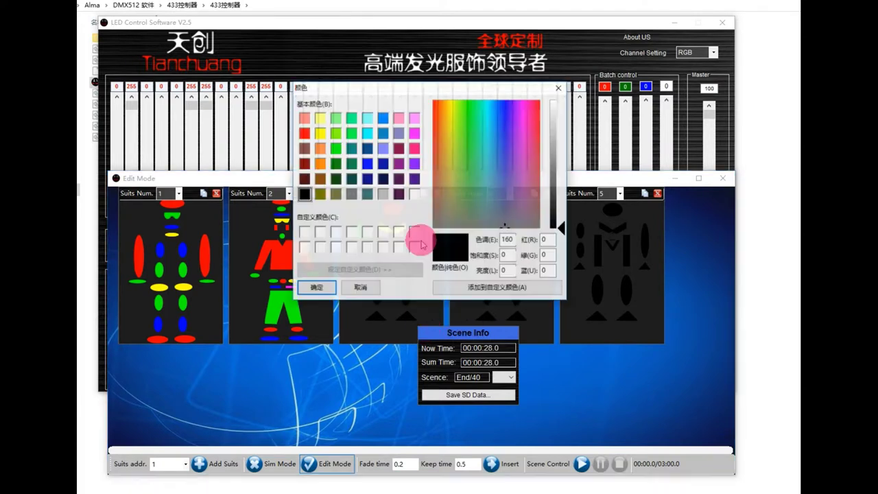
{"action": "left_click", "coordinate": [414, 132]}
{"action": "left_click", "coordinate": [316, 287]}
{"action": "left_click", "coordinate": [378, 250]}
{"action": "left_click", "coordinate": [409, 258]}
{"action": "right_click", "coordinate": [409, 257]}
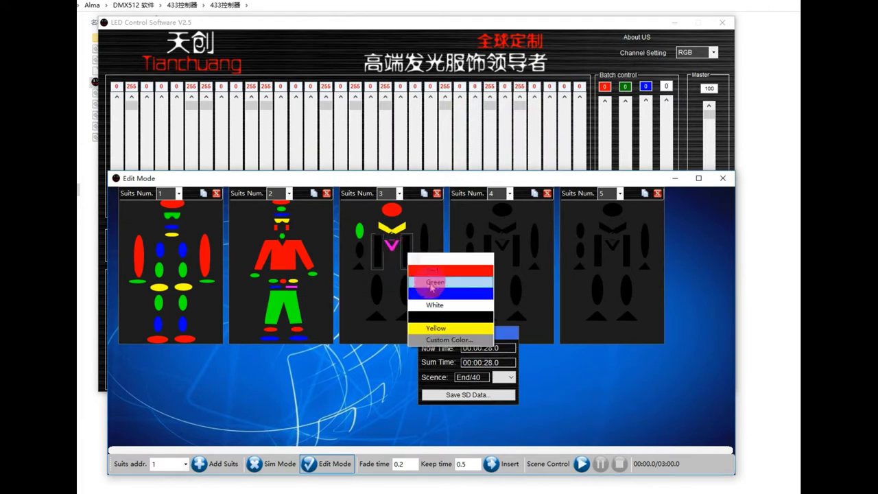
{"action": "left_click", "coordinate": [432, 284]}
- Colour suit 3's lower left arm ellipse and long right arm ellipse blue, and both hand triangles red
{"action": "left_click", "coordinate": [364, 256]}
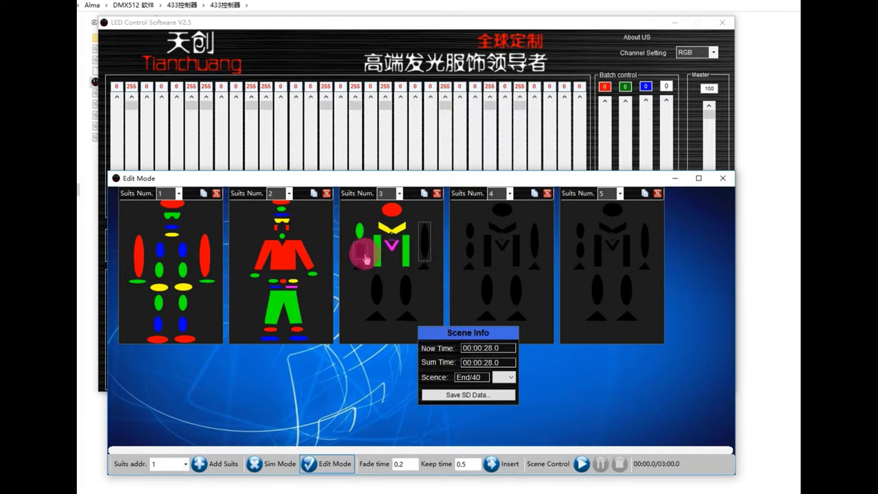
{"action": "right_click", "coordinate": [362, 256]}
{"action": "left_click", "coordinate": [366, 288]}
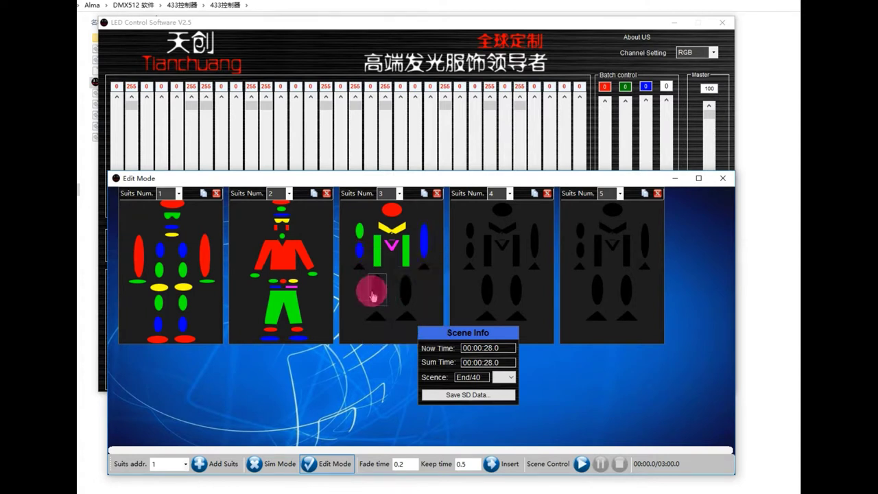
{"action": "left_click", "coordinate": [417, 268]}
{"action": "right_click", "coordinate": [424, 269]}
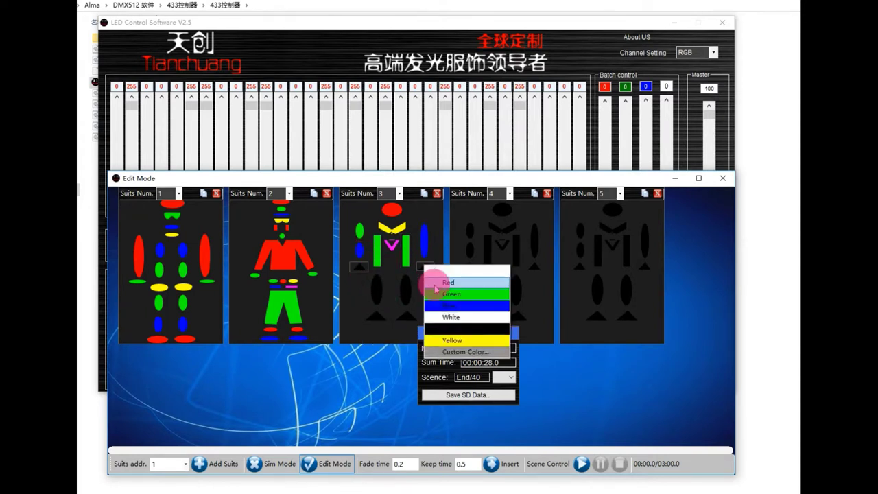
{"action": "left_click", "coordinate": [453, 280]}
- Colour both of suit 3's leg ellipses green and both foot triangles red, and insert the result as scene 41
{"action": "left_click", "coordinate": [380, 289]}
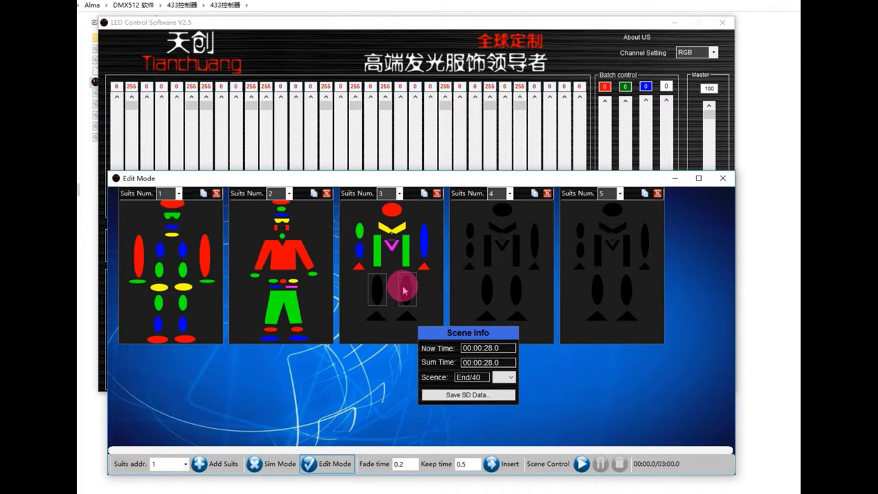
{"action": "right_click", "coordinate": [404, 291]}
{"action": "left_click", "coordinate": [429, 314]}
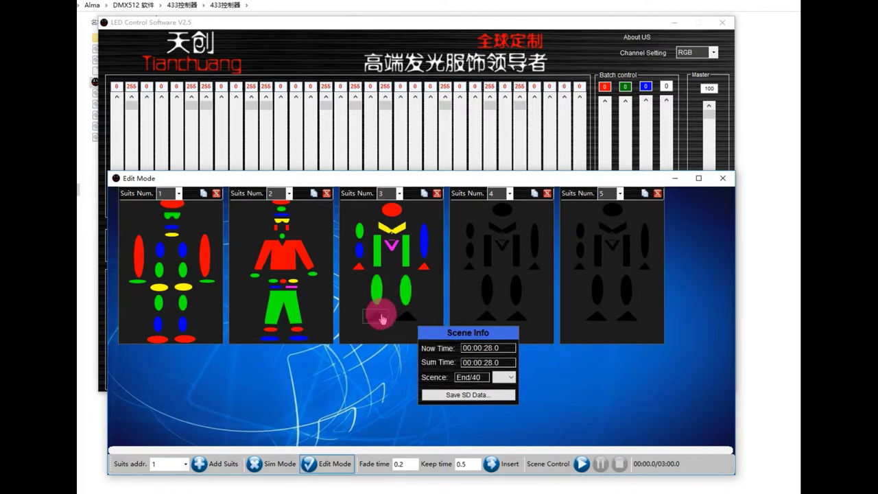
{"action": "right_click", "coordinate": [406, 315]}
{"action": "left_click", "coordinate": [419, 323]}
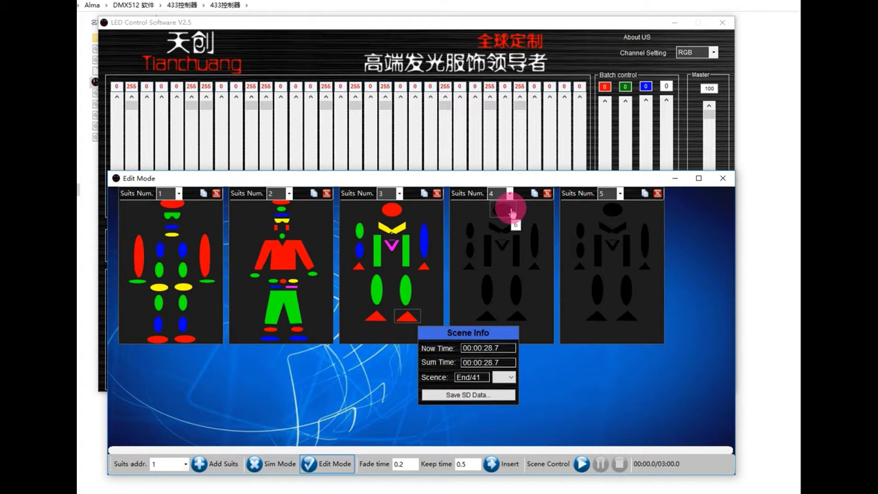
- On suit 4, colour the head, both hand triangles and both foot triangles red, and the collar yellow
{"action": "left_click", "coordinate": [469, 267]}
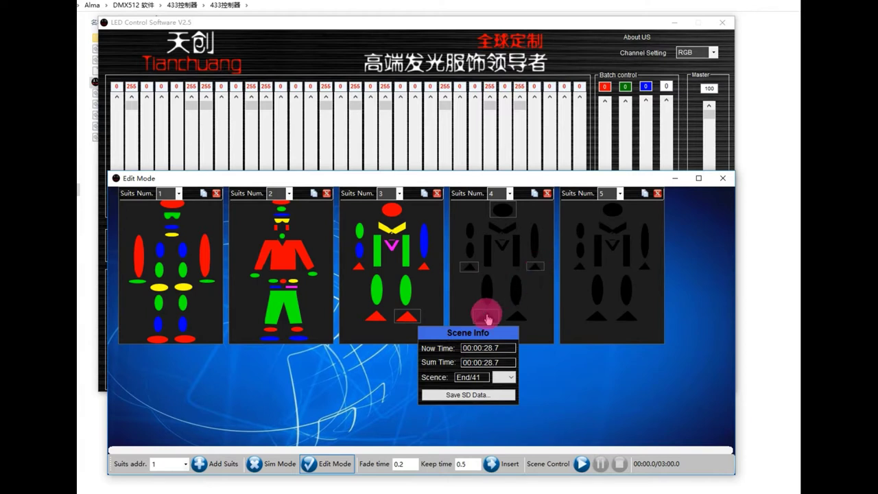
{"action": "right_click", "coordinate": [514, 313]}
{"action": "left_click", "coordinate": [539, 321]}
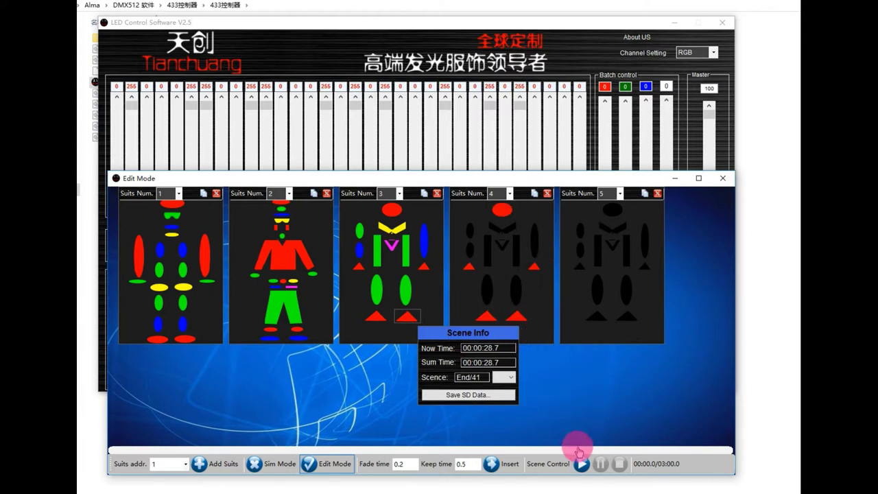
{"action": "right_click", "coordinate": [499, 231]}
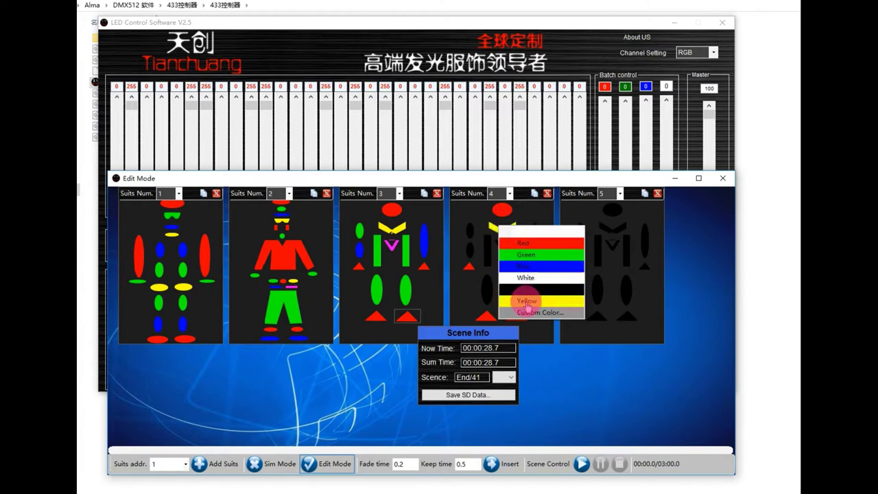
{"action": "left_click", "coordinate": [526, 303]}
- Colour suit 4's upper left arm ellipse, torso bars and leg ellipses green, and its lower left and long right arm ellipses blue
{"action": "left_click", "coordinate": [482, 241]}
{"action": "left_click_drag", "start_coordinate": [473, 236], "coordinate": [512, 256]}
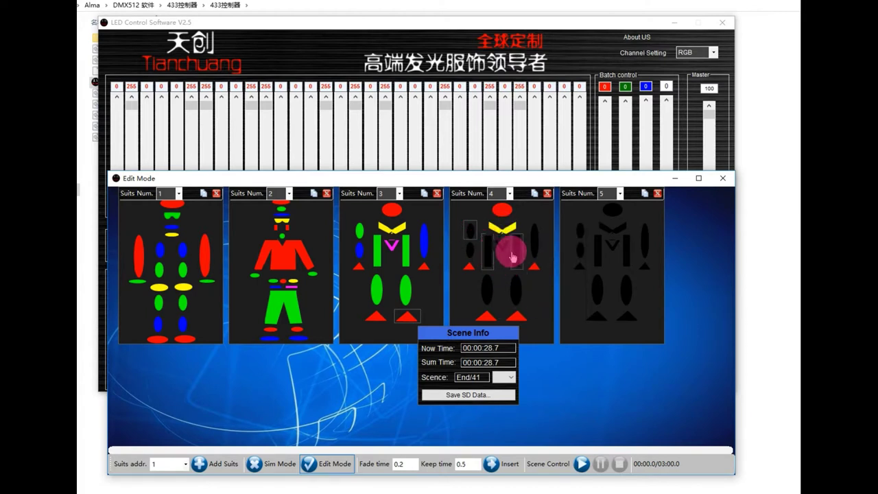
{"action": "right_click", "coordinate": [513, 287]}
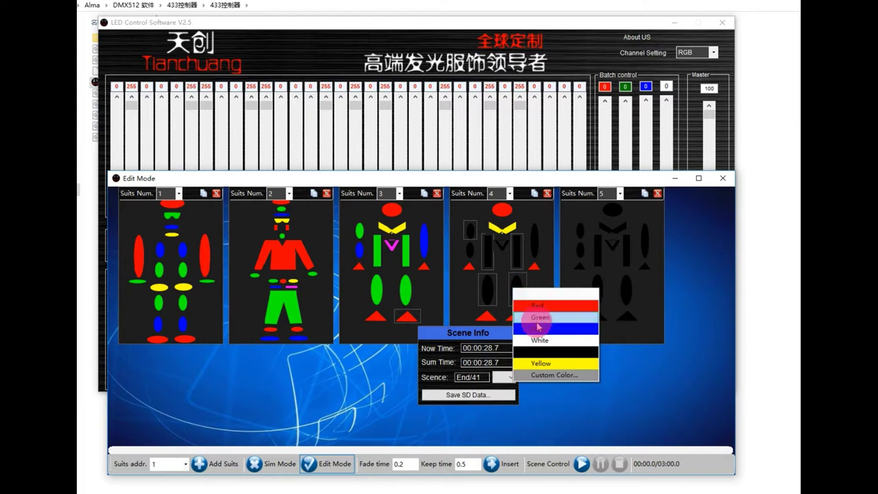
{"action": "left_click", "coordinate": [538, 321]}
{"action": "left_click", "coordinate": [469, 250]}
{"action": "left_click", "coordinate": [534, 231], "text": "ctrl"}
{"action": "right_click", "coordinate": [536, 245]}
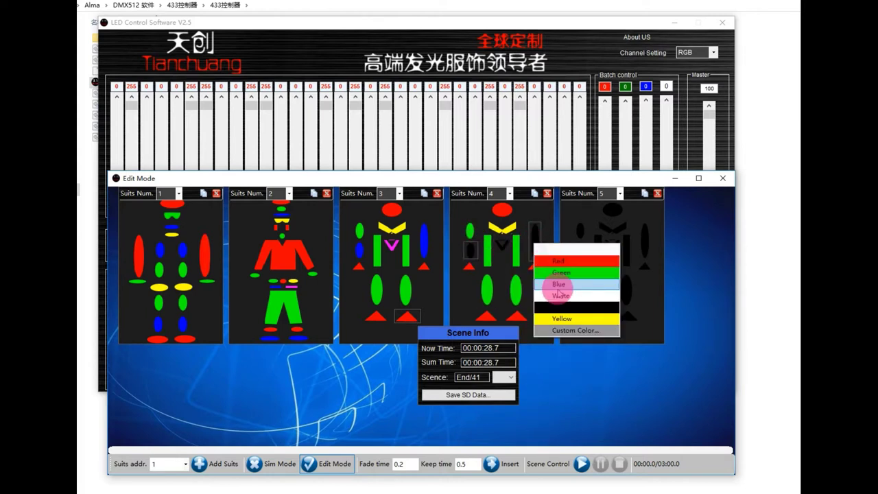
{"action": "left_click", "coordinate": [562, 284]}
- Colour suit 4's chest V a custom magenta and insert the result as scene 42
{"action": "left_click", "coordinate": [503, 243]}
{"action": "right_click", "coordinate": [505, 245]}
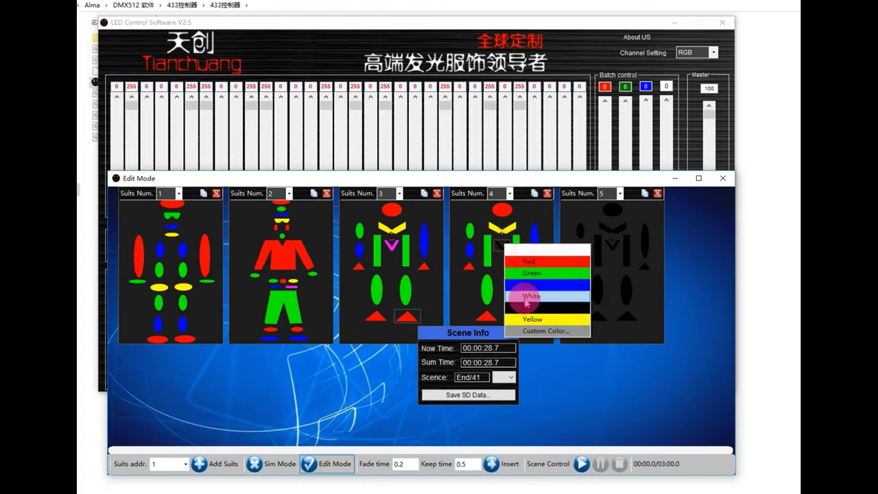
{"action": "left_click", "coordinate": [532, 330]}
{"action": "left_click", "coordinate": [421, 136]}
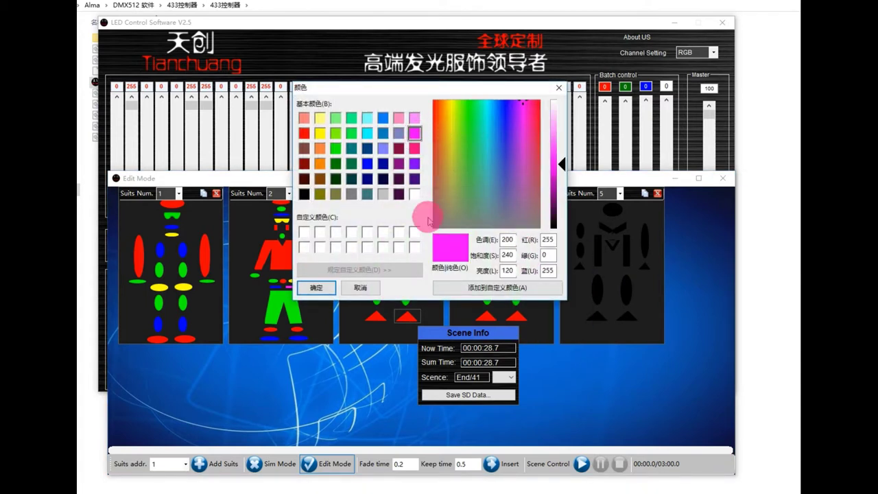
{"action": "left_click", "coordinate": [316, 287]}
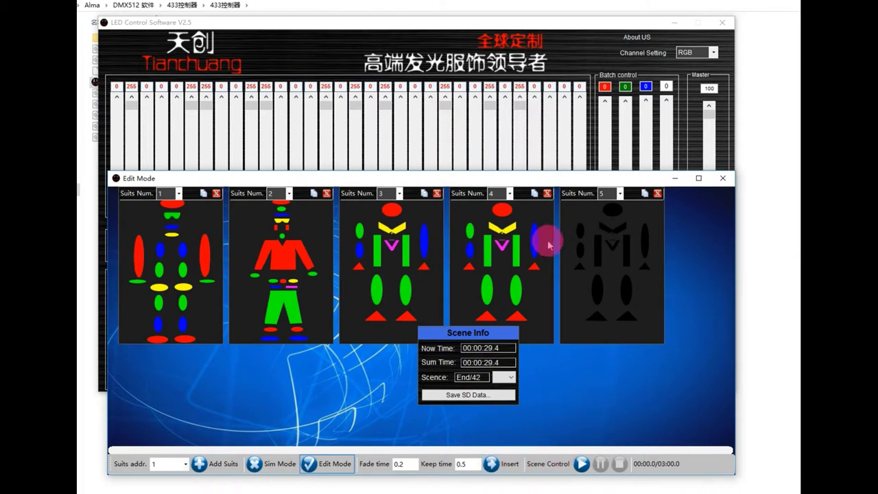
- Colour suit 5's upper left arm ellipse, both torso bars and both leg ellipses green
{"action": "left_click_drag", "start_coordinate": [578, 231], "coordinate": [588, 290]}
{"action": "right_click", "coordinate": [588, 291]}
{"action": "left_click", "coordinate": [615, 300]}
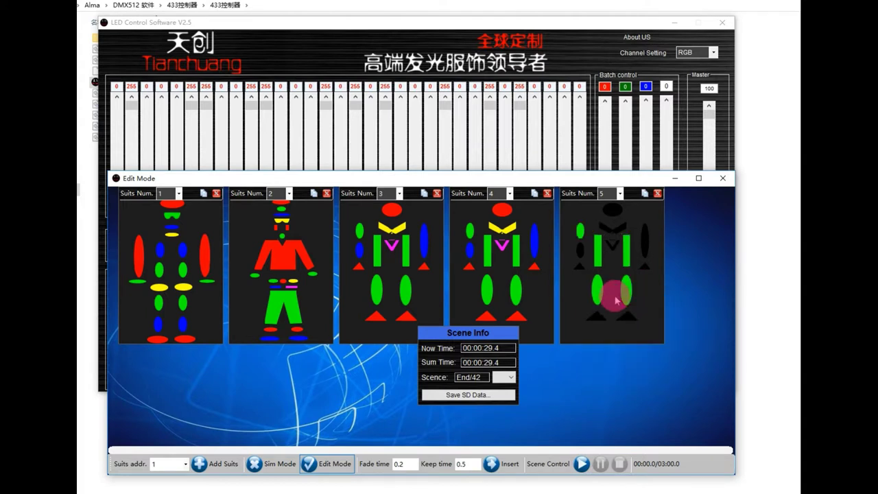
- Colour suit 5's head, both hand triangles and both foot triangles red
{"action": "left_click", "coordinate": [613, 218]}
{"action": "right_click", "coordinate": [614, 218]}
{"action": "left_click", "coordinate": [613, 227]}
{"action": "left_click_drag", "start_coordinate": [614, 225], "coordinate": [598, 323]}
{"action": "right_click", "coordinate": [597, 323]}
{"action": "left_click", "coordinate": [612, 332]}
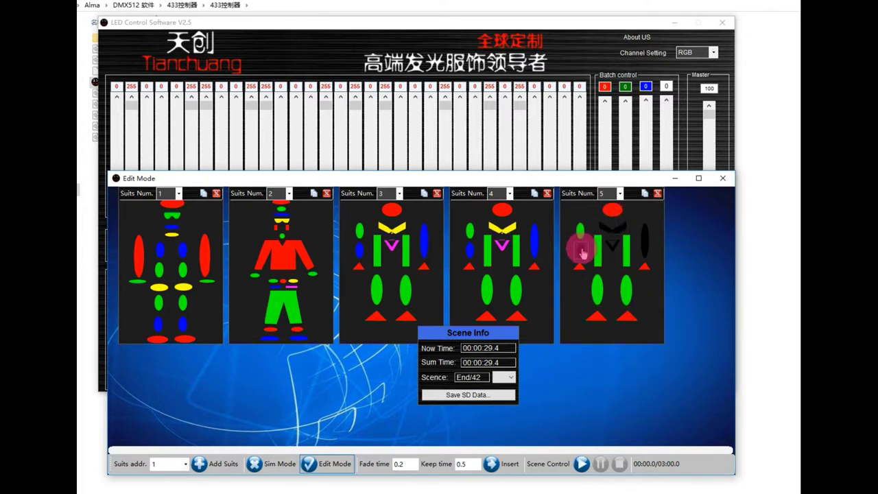
- Colour suit 5's lower left arm ellipse and long right arm ellipse blue, and its collar yellow
{"action": "left_click_drag", "start_coordinate": [581, 254], "coordinate": [647, 248]}
{"action": "right_click", "coordinate": [645, 246]}
{"action": "left_click", "coordinate": [658, 287]}
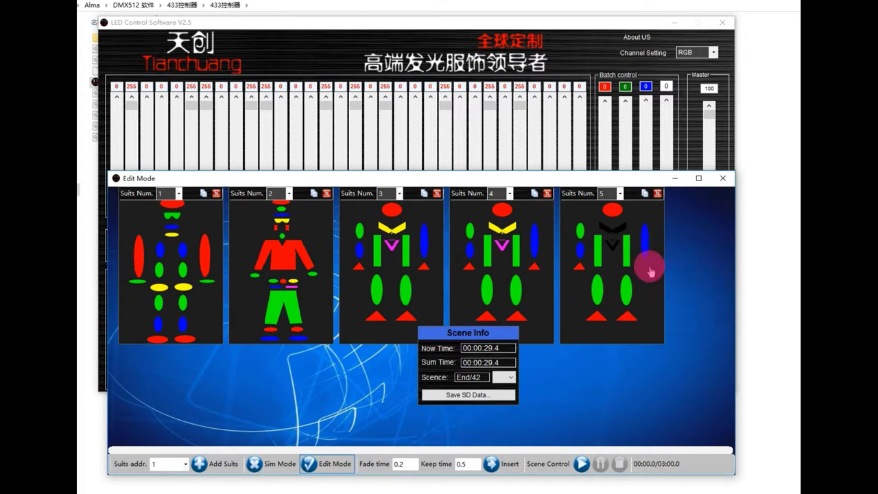
{"action": "right_click", "coordinate": [617, 231]}
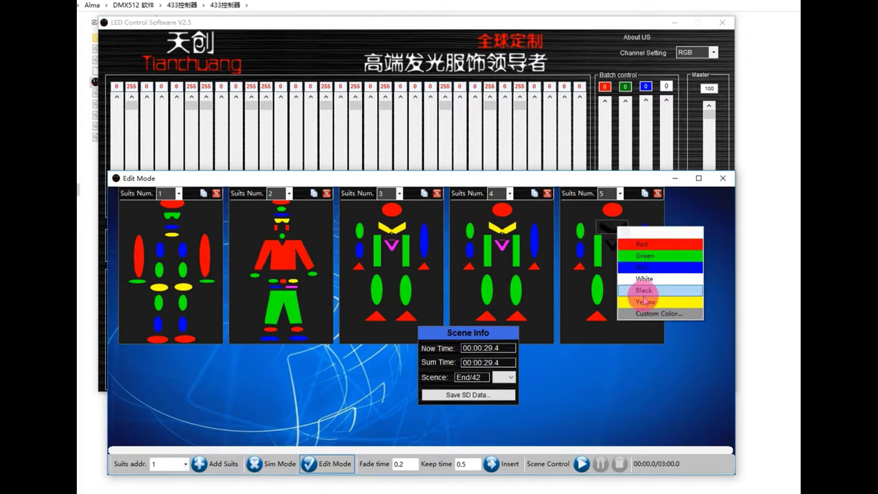
{"action": "left_click", "coordinate": [645, 300]}
- Colour suit 5's chest V a custom magenta and insert the result as scene 43
{"action": "right_click", "coordinate": [609, 253]}
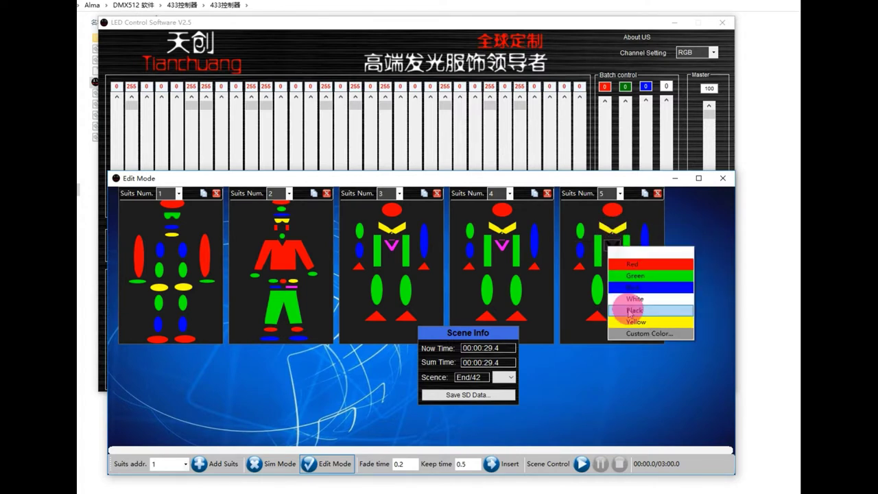
{"action": "left_click", "coordinate": [631, 334]}
{"action": "left_click", "coordinate": [415, 149]}
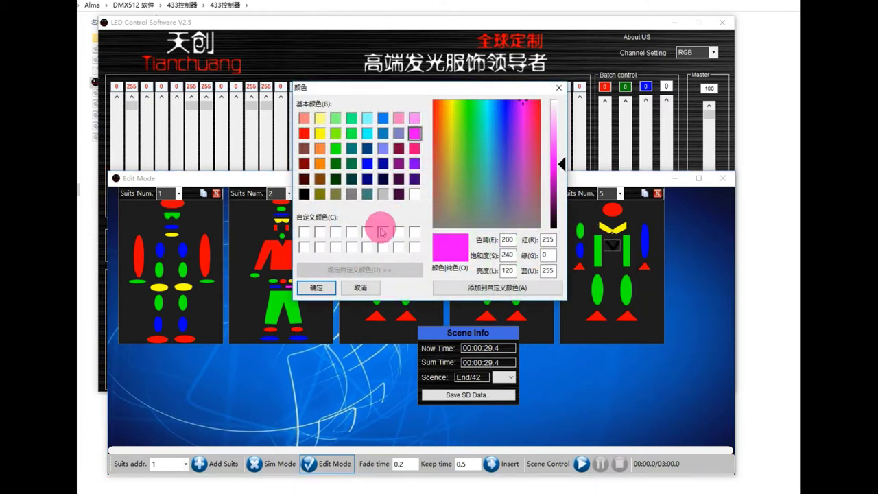
{"action": "left_click", "coordinate": [316, 287]}
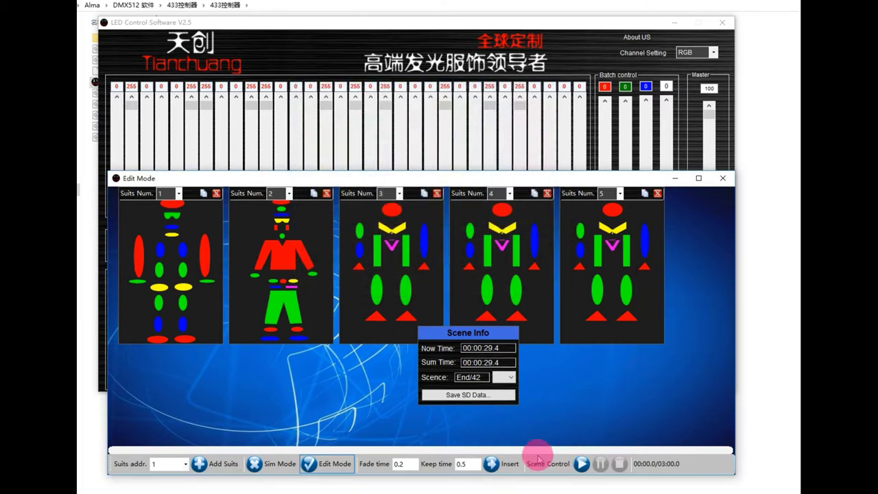
{"action": "left_click", "coordinate": [495, 465]}
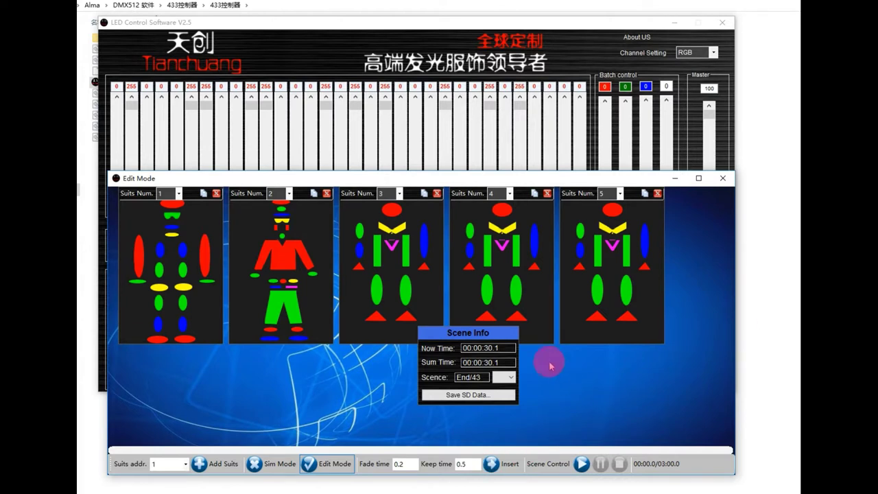
- Insert an all-suits strobe from scene 44 with Num 3, bright-field time 0.2 s and dark-field time 0.2 s
{"action": "right_click", "coordinate": [336, 384]}
{"action": "left_click", "coordinate": [363, 424]}
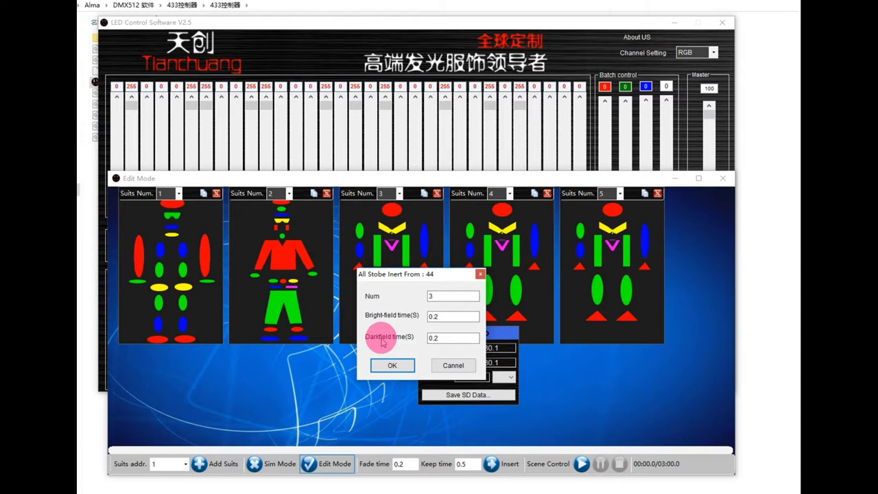
{"action": "left_click", "coordinate": [389, 364]}
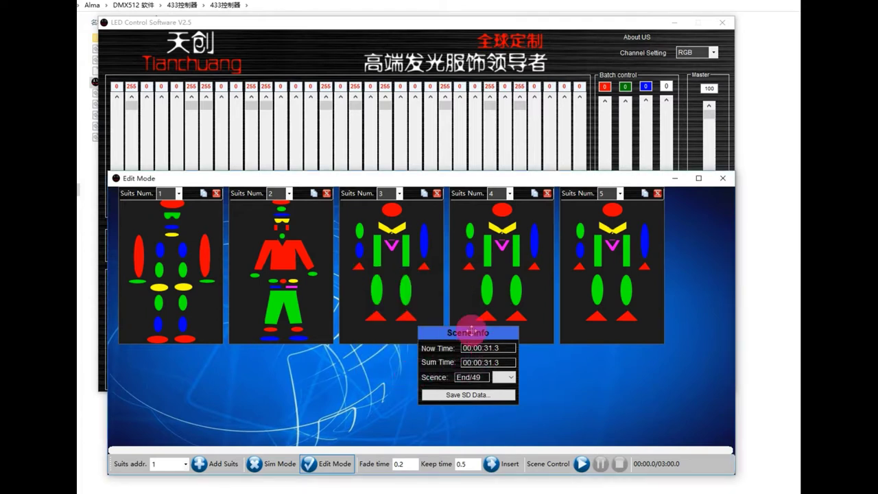
- Shift the Scene Info box aside, preview the program in Sim Mode and stop the playback
{"action": "left_click_drag", "start_coordinate": [468, 333], "coordinate": [515, 329]}
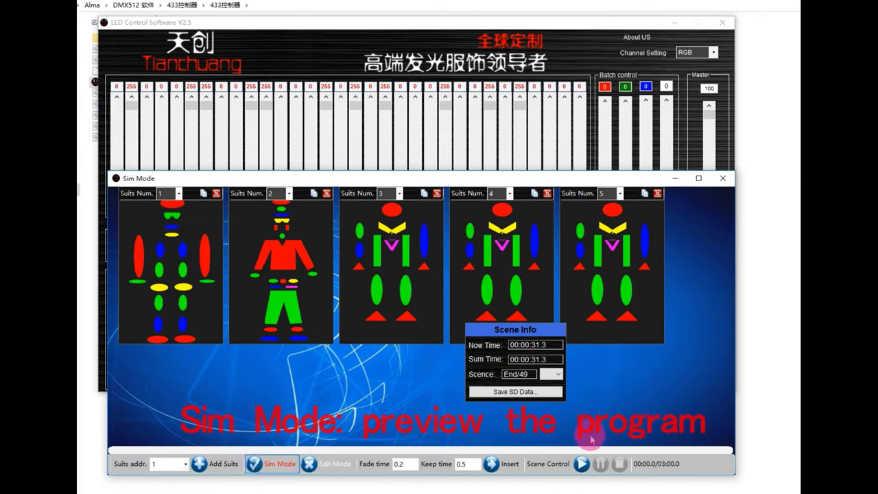
{"action": "left_click", "coordinate": [582, 465]}
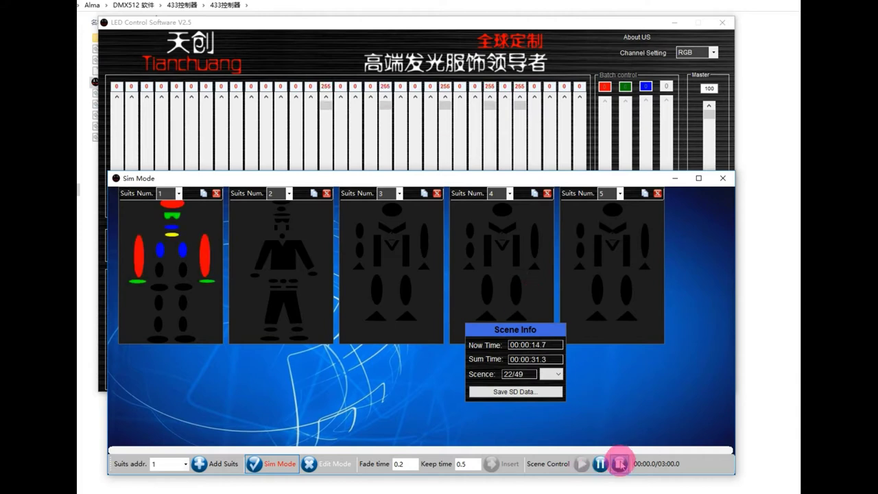
{"action": "left_click", "coordinate": [620, 464]}
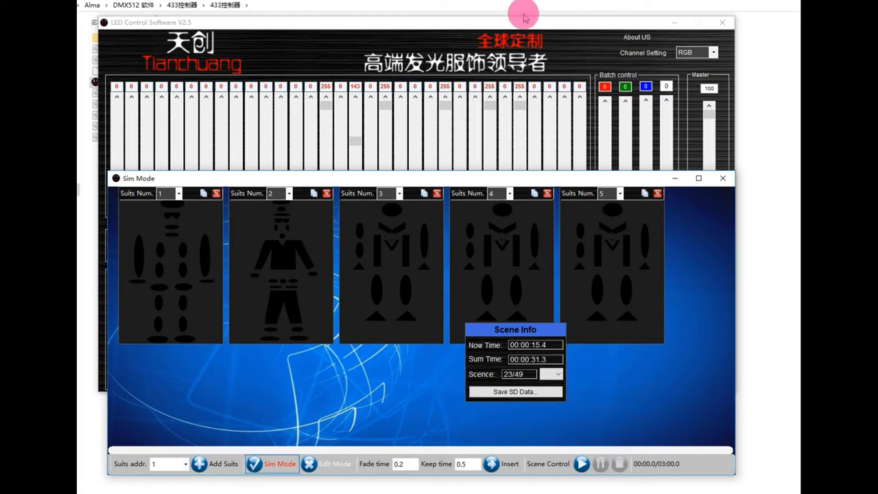
- Uncover the main window's music option, view its file chooser and close it without choosing a file
{"action": "left_click_drag", "start_coordinate": [499, 181], "coordinate": [556, 321]}
{"action": "left_click", "coordinate": [556, 298]}
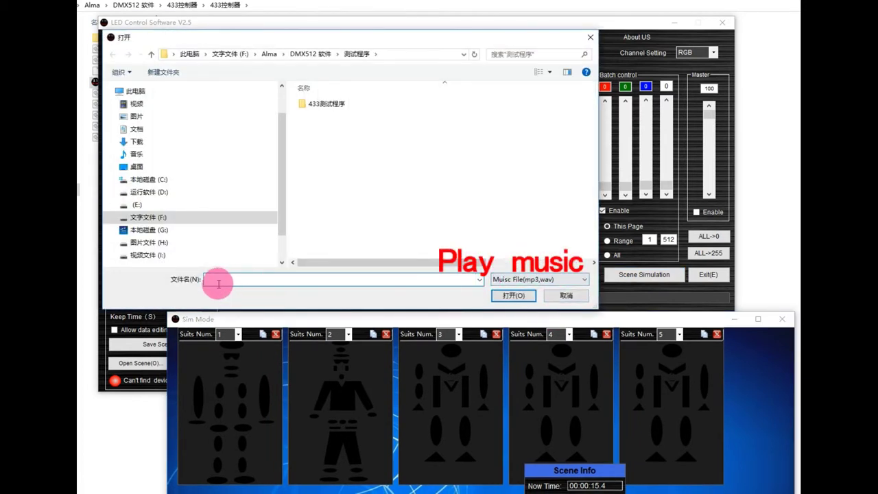
{"action": "left_click", "coordinate": [590, 37]}
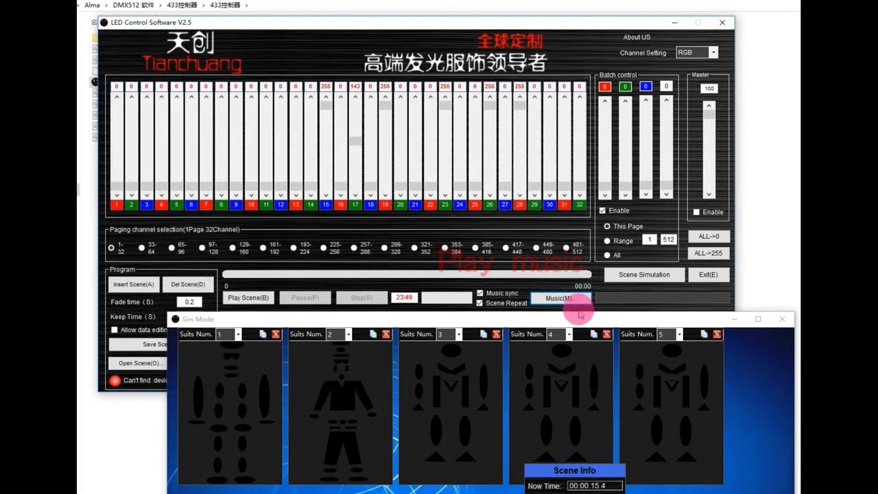
{"action": "left_click_drag", "start_coordinate": [555, 320], "coordinate": [504, 129]}
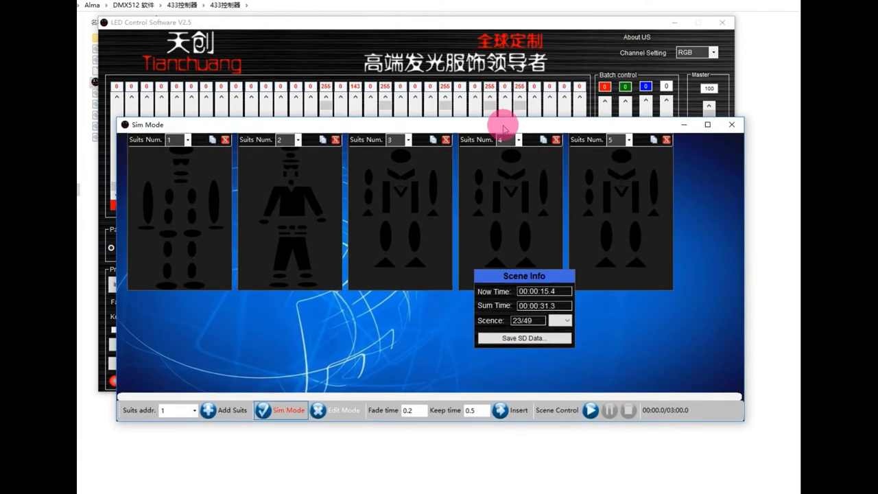
- Save the SD data into a new desktop folder named "led costume program"
{"action": "left_click", "coordinate": [524, 338]}
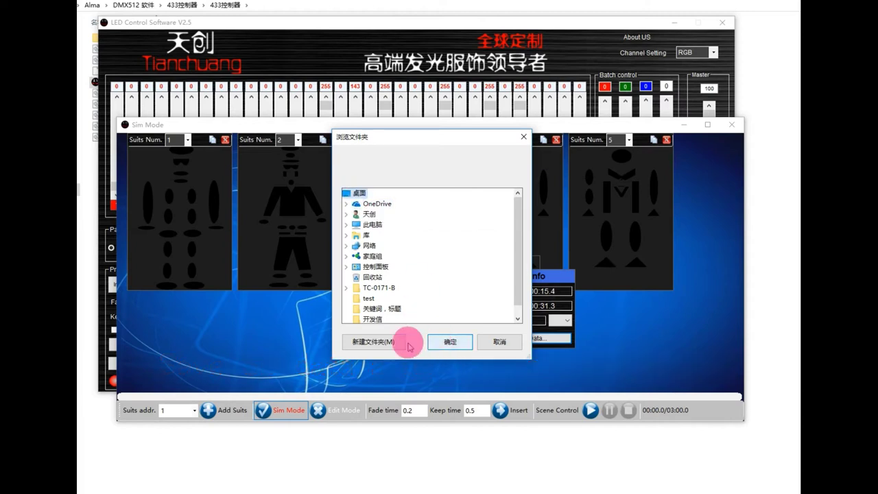
{"action": "left_click", "coordinate": [397, 343]}
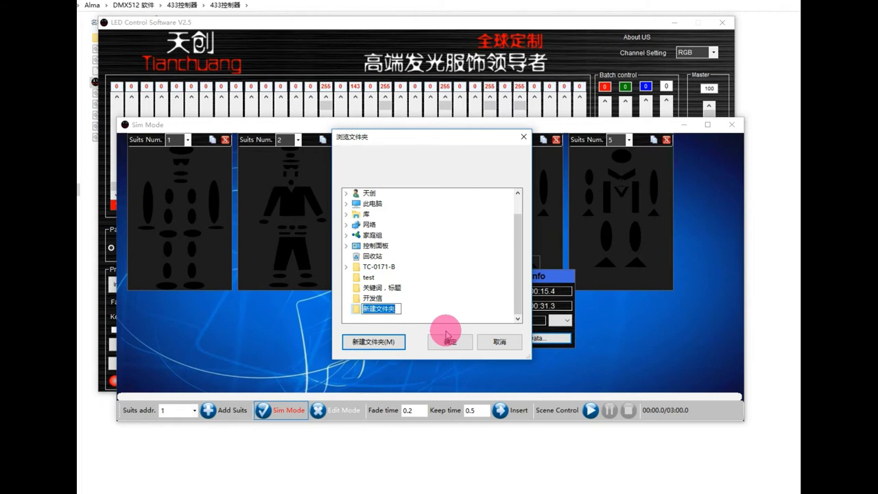
{"action": "type", "text": "led"}
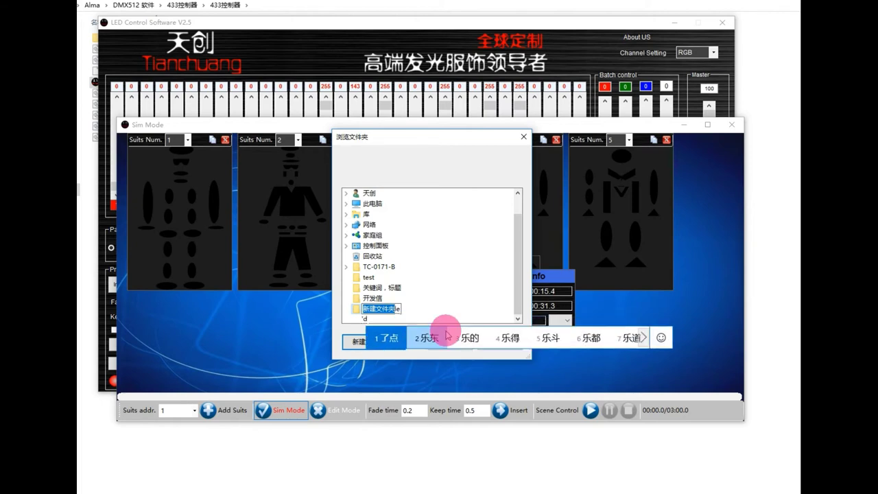
{"action": "key", "text": "Return"}
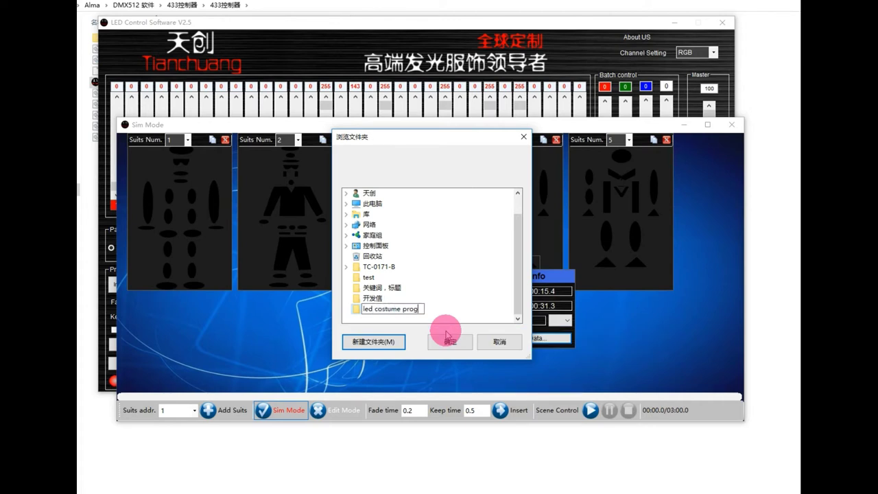
{"action": "left_click", "coordinate": [449, 340]}
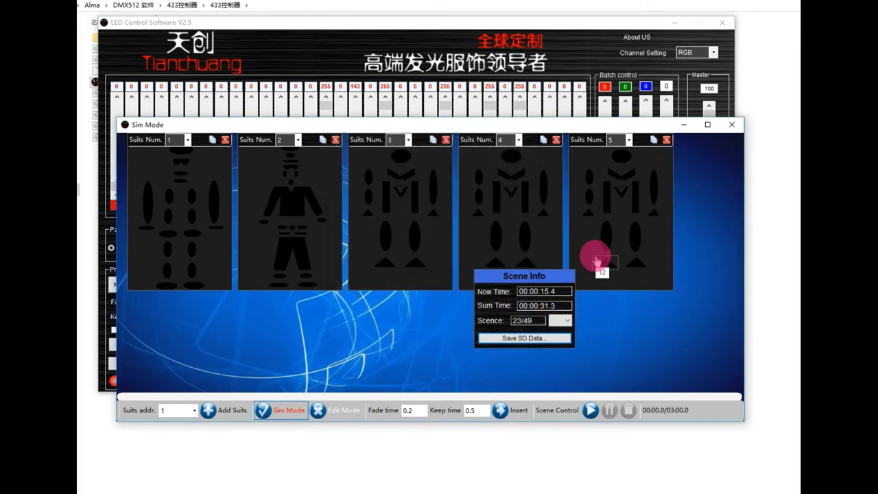
- Switch to the Windows desktop, move the "led costume program" folder into clear space and open it
{"action": "key", "text": "super+d"}
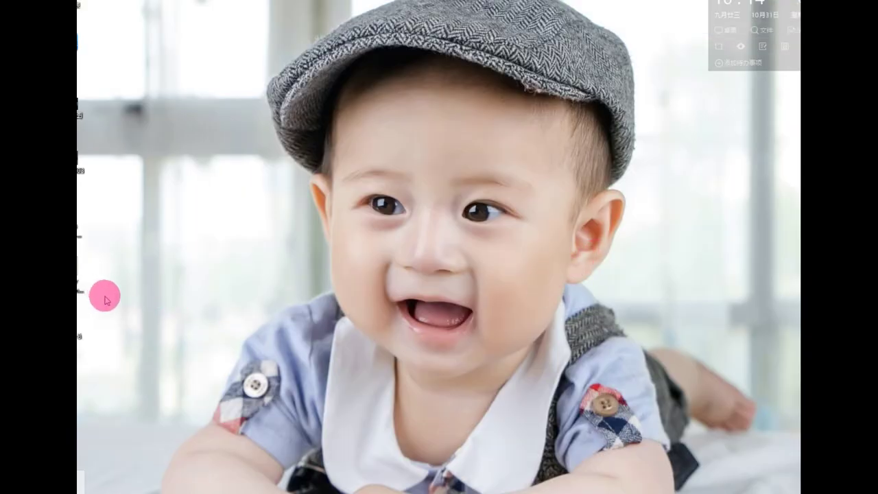
{"action": "left_click_drag", "start_coordinate": [114, 485], "coordinate": [184, 207]}
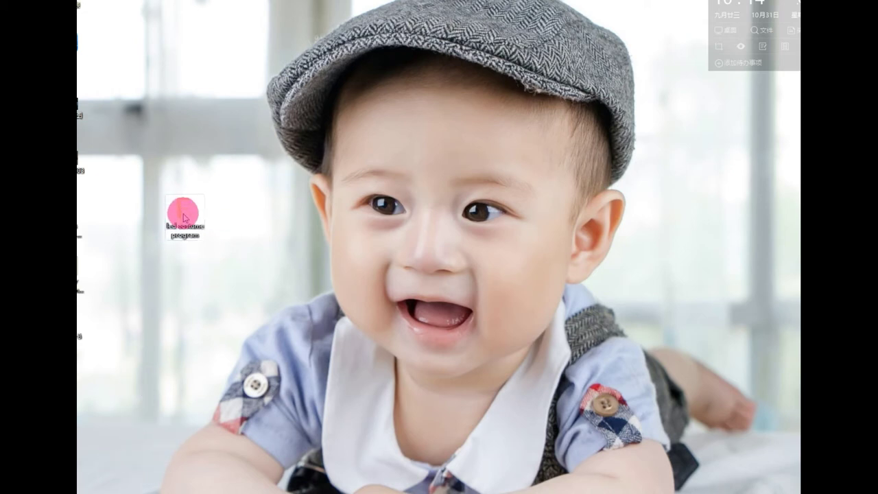
{"action": "double_click", "coordinate": [184, 217]}
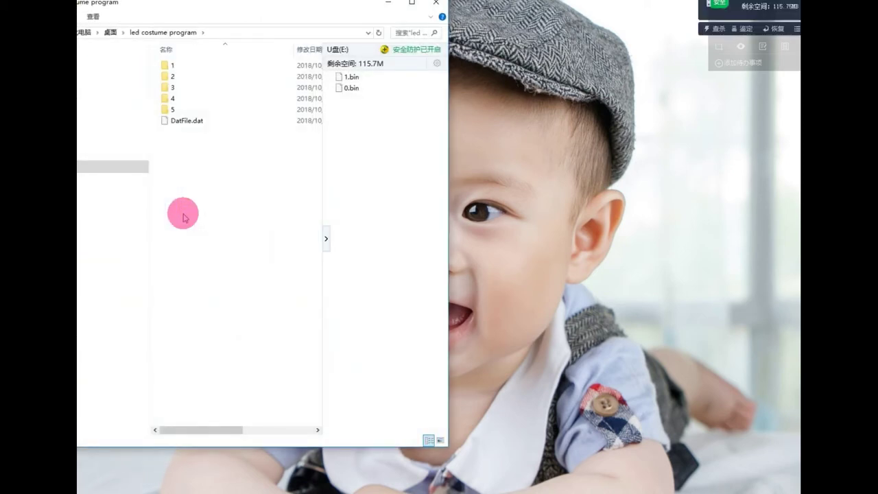
- Open folder 1 of the exported program, shift its window into full view and copy the 0.bin file
{"action": "double_click", "coordinate": [184, 66]}
{"action": "left_click_drag", "start_coordinate": [226, 10], "coordinate": [324, 23]}
{"action": "left_click", "coordinate": [273, 79]}
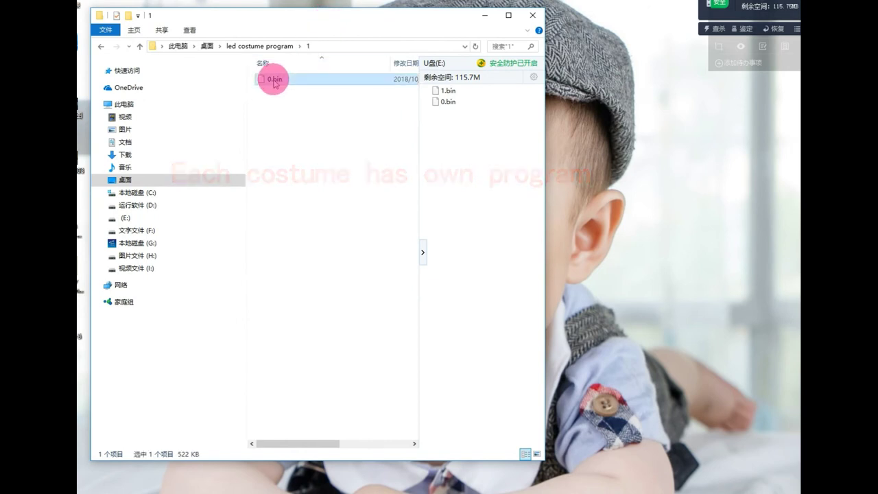
{"action": "right_click", "coordinate": [275, 80]}
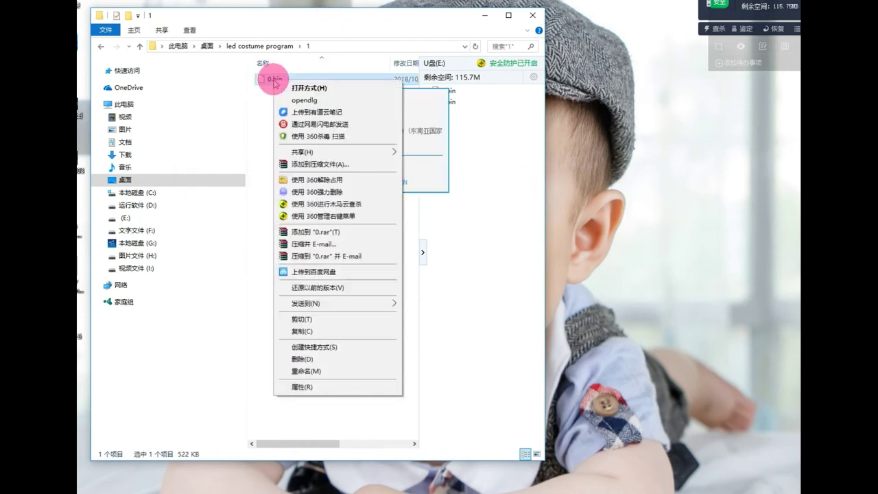
{"action": "left_click", "coordinate": [316, 332]}
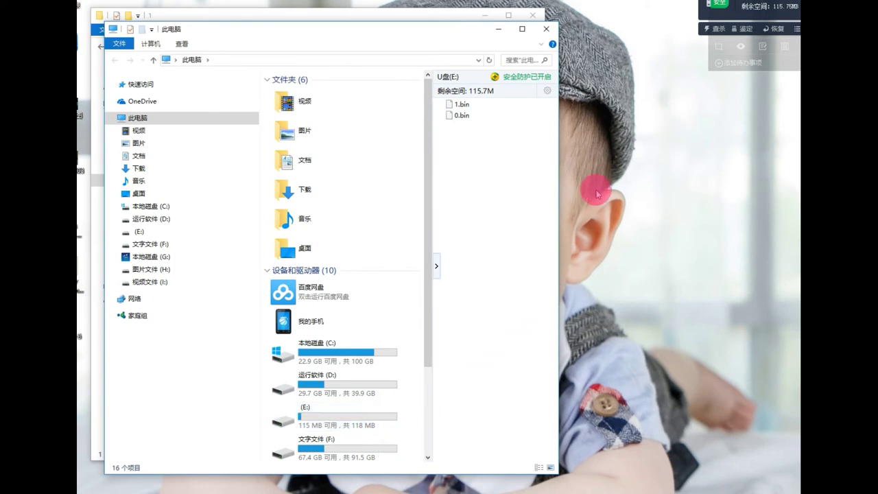
{"action": "scroll", "coordinate": [319, 436], "scroll_direction": "down", "scroll_amount": 2}
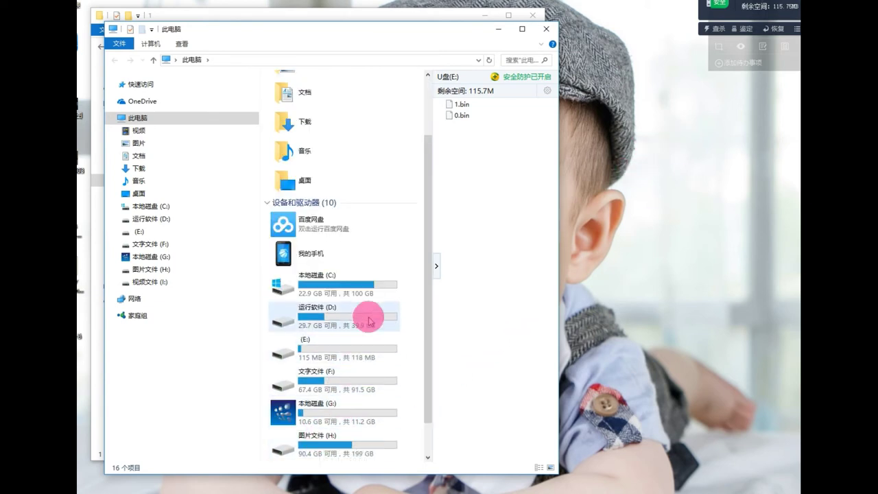
{"action": "double_click", "coordinate": [347, 387]}
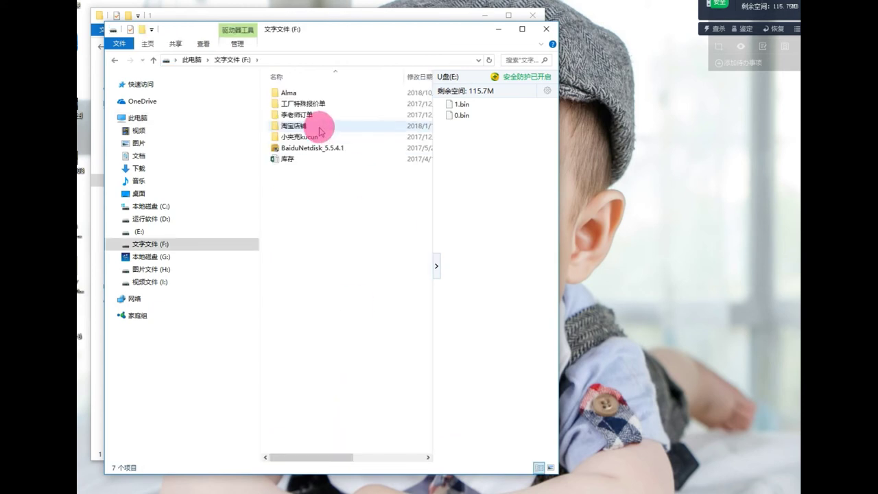
{"action": "left_click", "coordinate": [194, 60]}
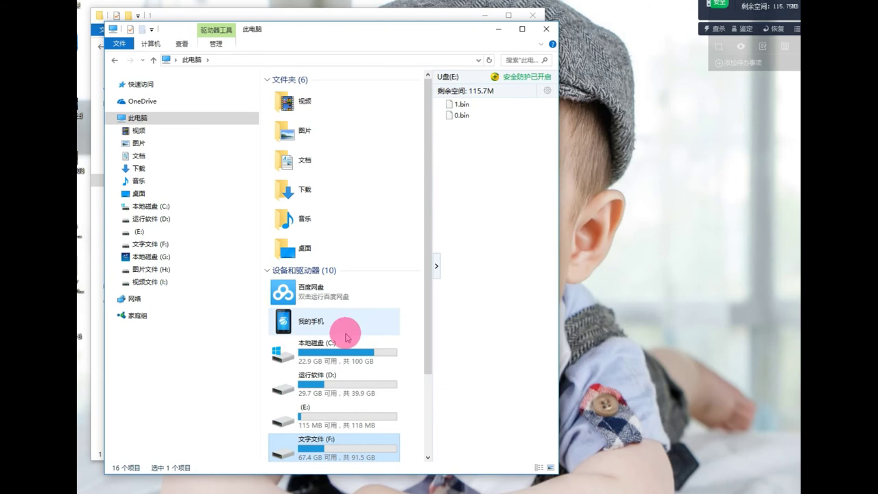
- Open the E: drive and permanently delete its old 0.bin and 1.bin files
{"action": "scroll", "coordinate": [345, 357], "scroll_direction": "down", "scroll_amount": 3}
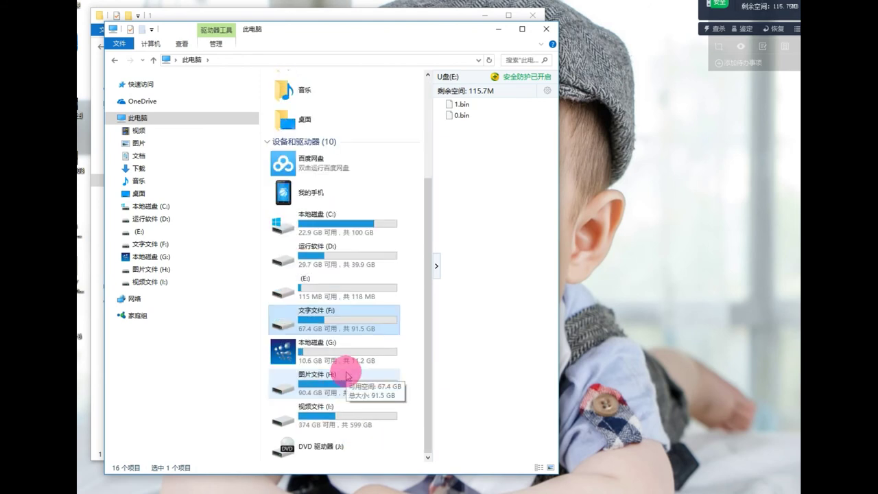
{"action": "double_click", "coordinate": [348, 289]}
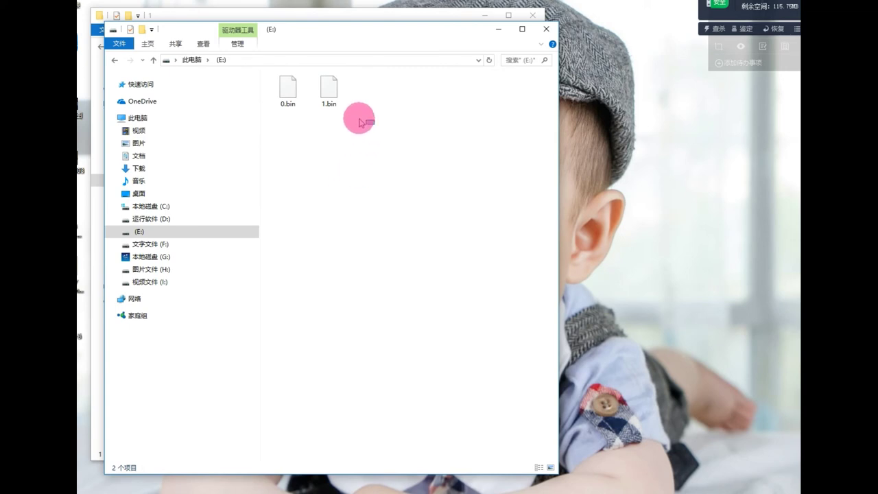
{"action": "left_click_drag", "start_coordinate": [375, 125], "coordinate": [282, 86]}
{"action": "right_click", "coordinate": [282, 86]}
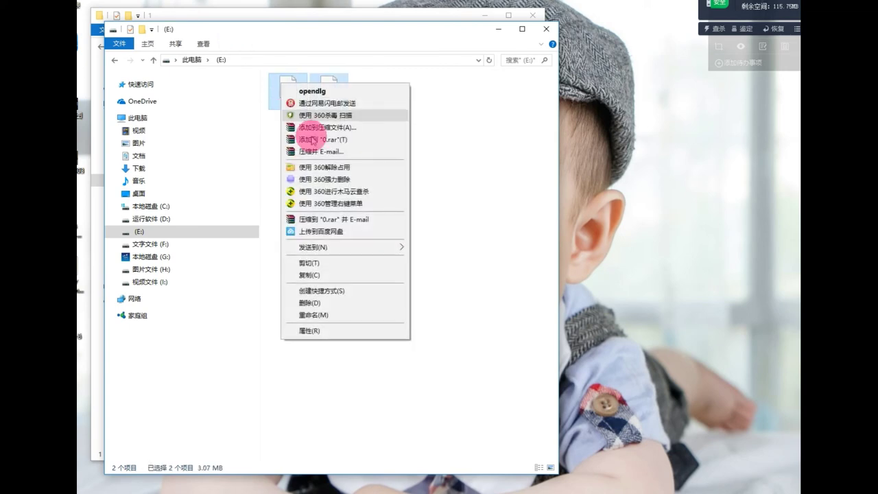
{"action": "left_click", "coordinate": [330, 305]}
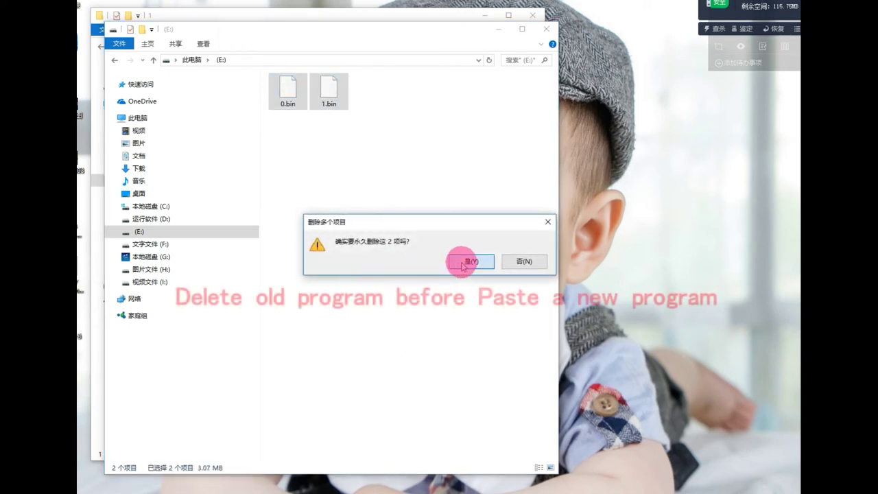
{"action": "left_click", "coordinate": [462, 262]}
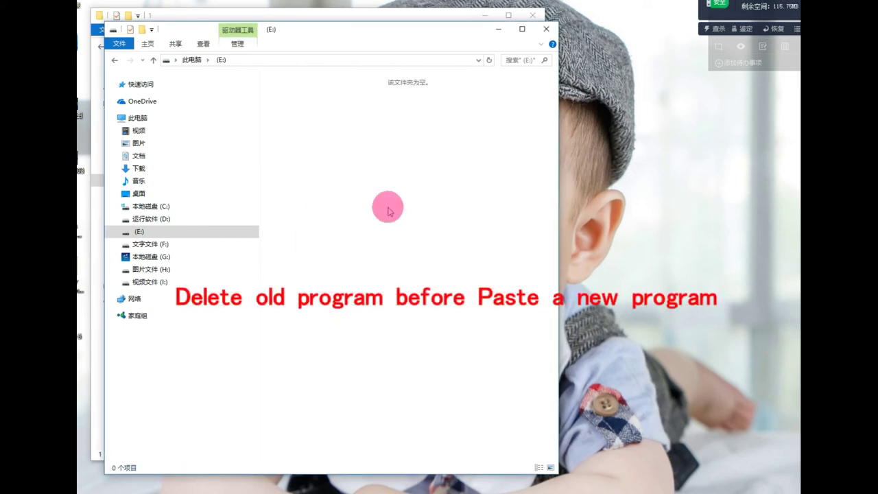
- Paste the copied 0.bin file into the E: drive and close that drive's window
{"action": "key", "text": "ctrl+v"}
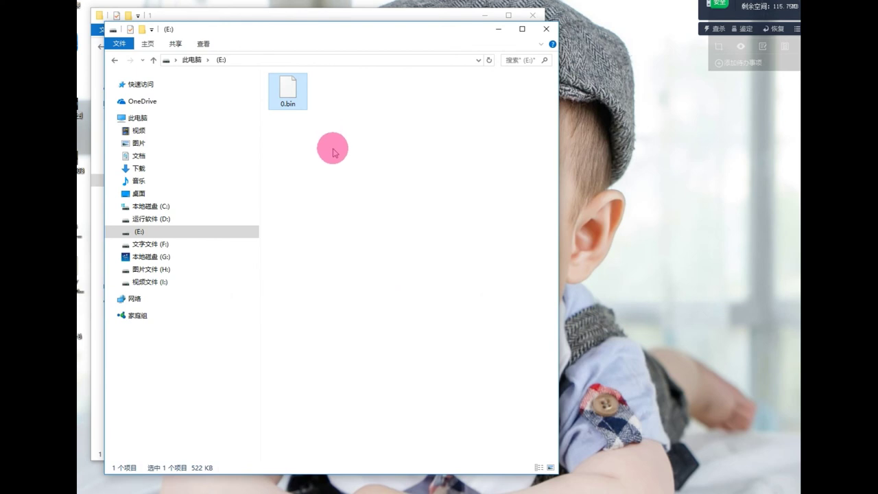
{"action": "left_click", "coordinate": [333, 150]}
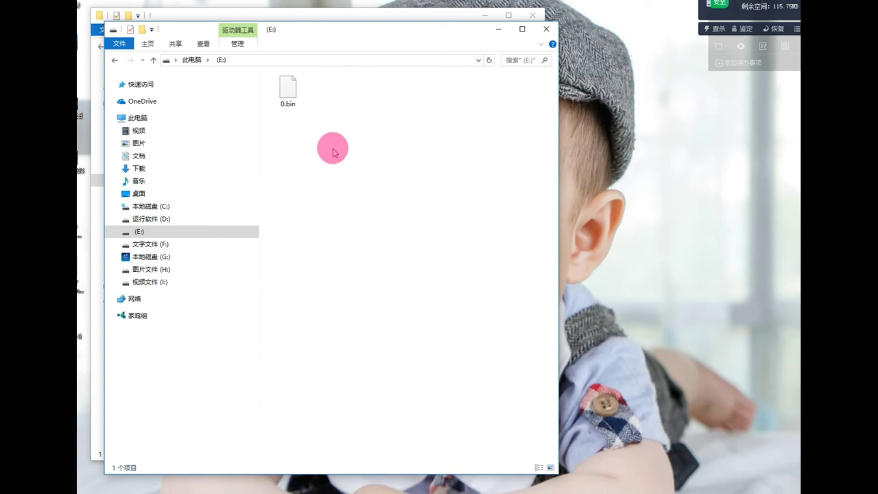
{"action": "left_click", "coordinate": [546, 29]}
- Bring the 360 USB assistant widget into full view and safely eject the controller's USB drive
{"action": "left_click", "coordinate": [706, 21]}
{"action": "left_click_drag", "start_coordinate": [789, 10], "coordinate": [678, 50]}
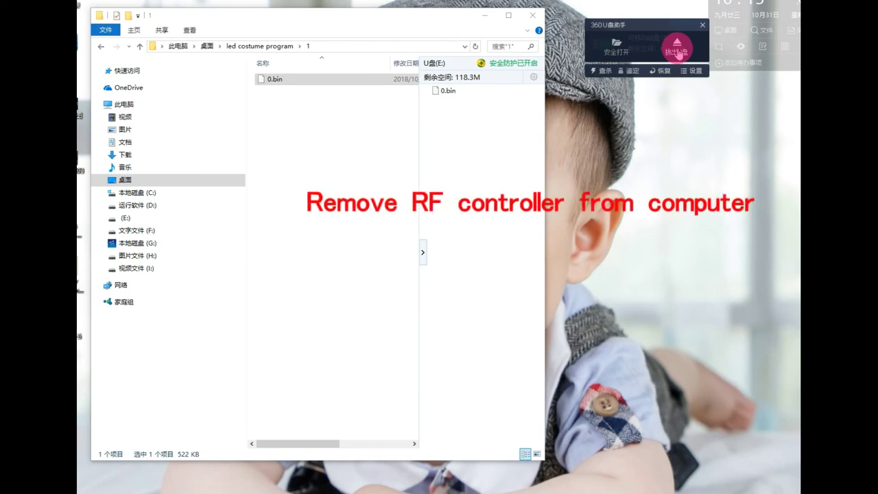
{"action": "left_click", "coordinate": [678, 51]}
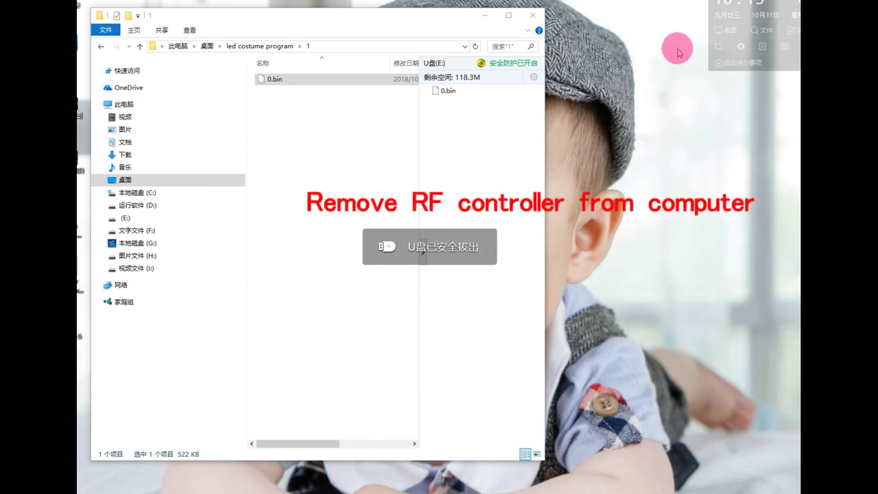